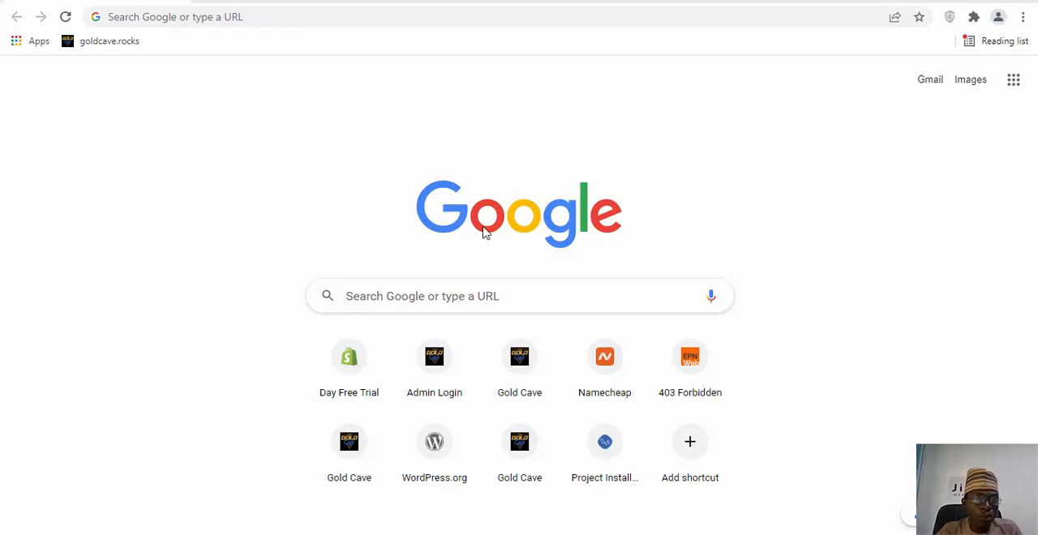
# Search Google for wampserver and open the official WampServer website from the results.
pyautogui.click(233, 16)
pyautogui.write('w')
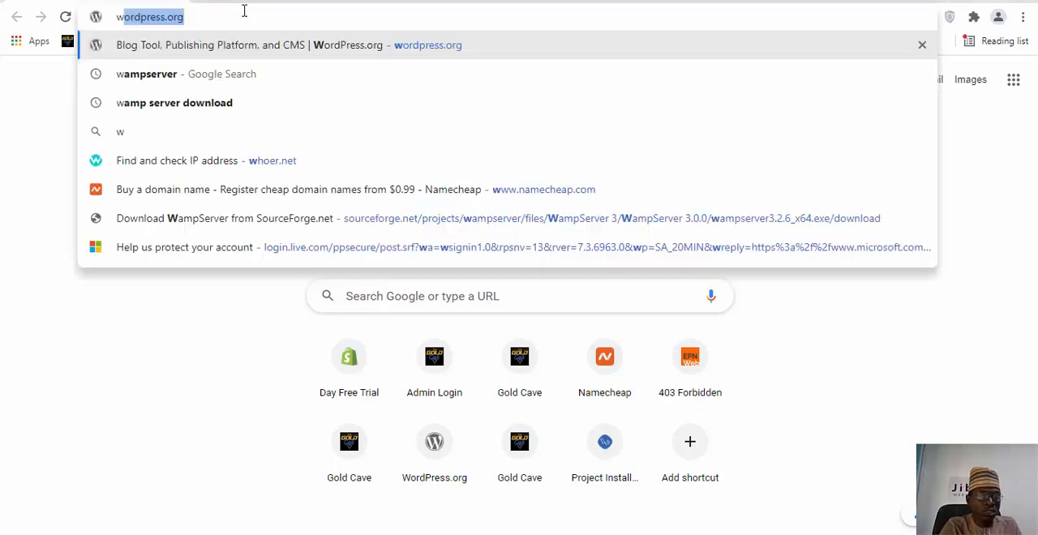
pyautogui.write('am')
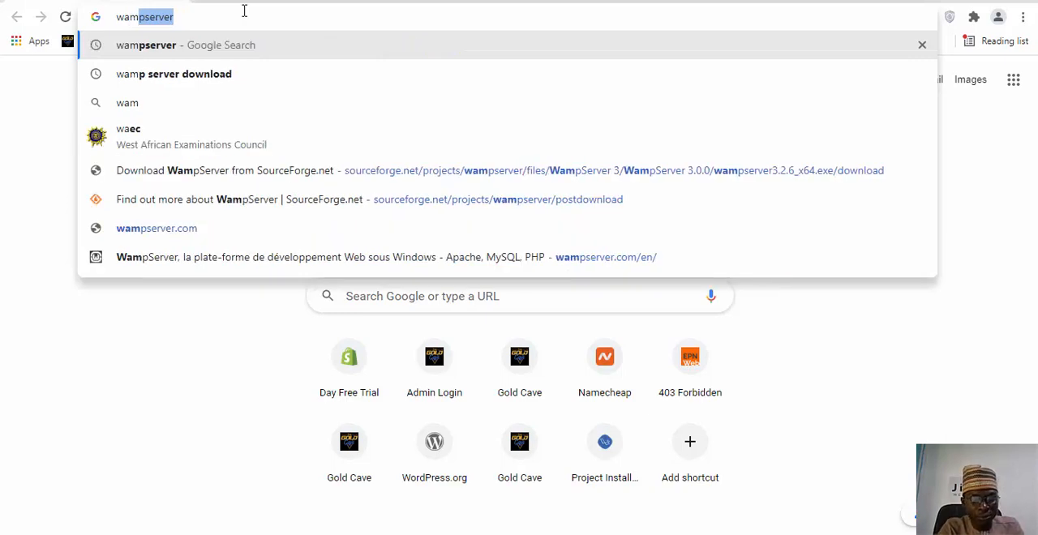
pyautogui.press('Return')
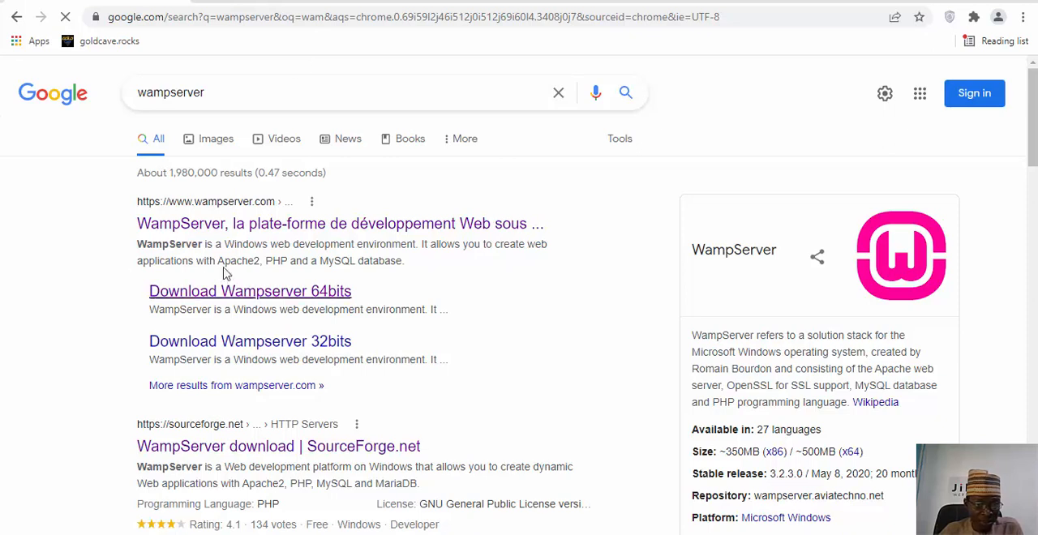
pyautogui.click(326, 235)
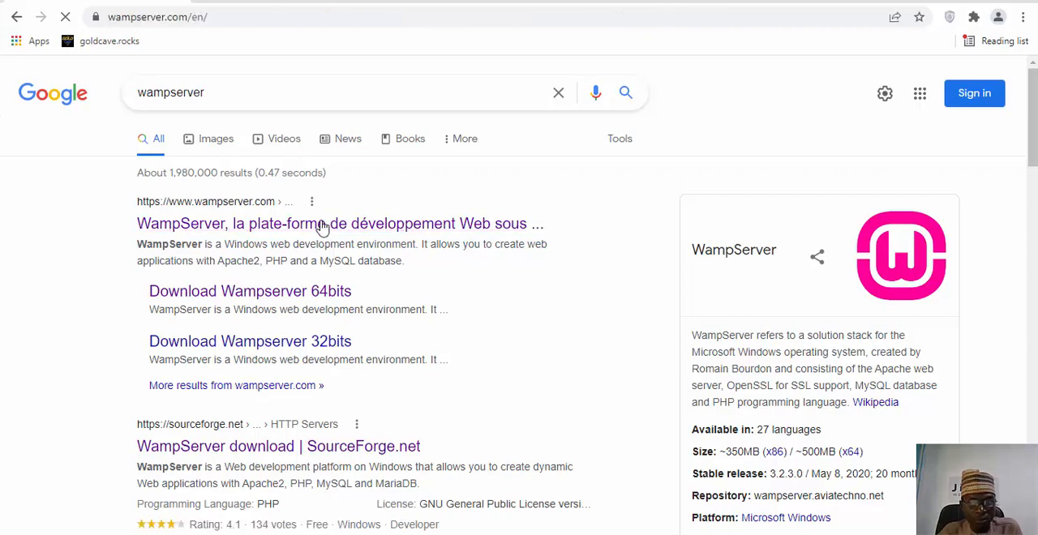
# Download WampServer 64 bits (x64) 3.2.6 directly, without filling in the registration form.
pyautogui.scroll(-10, 322, 267)
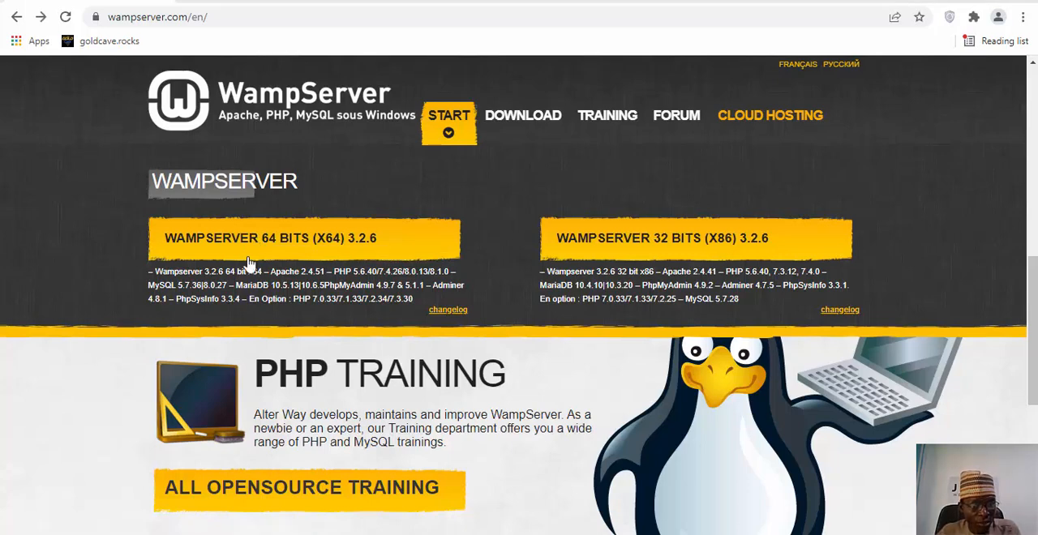
pyautogui.click(309, 242)
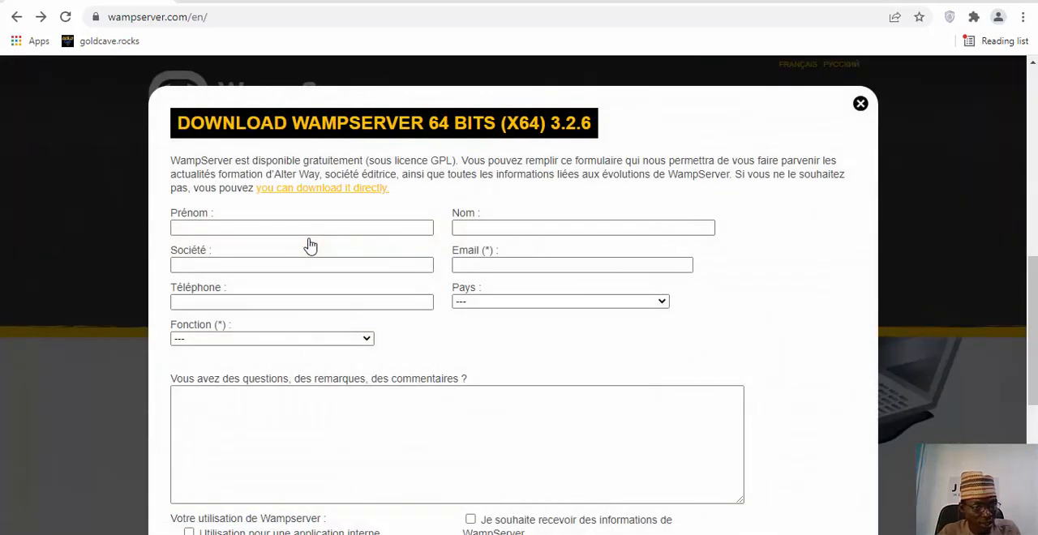
pyautogui.click(296, 191)
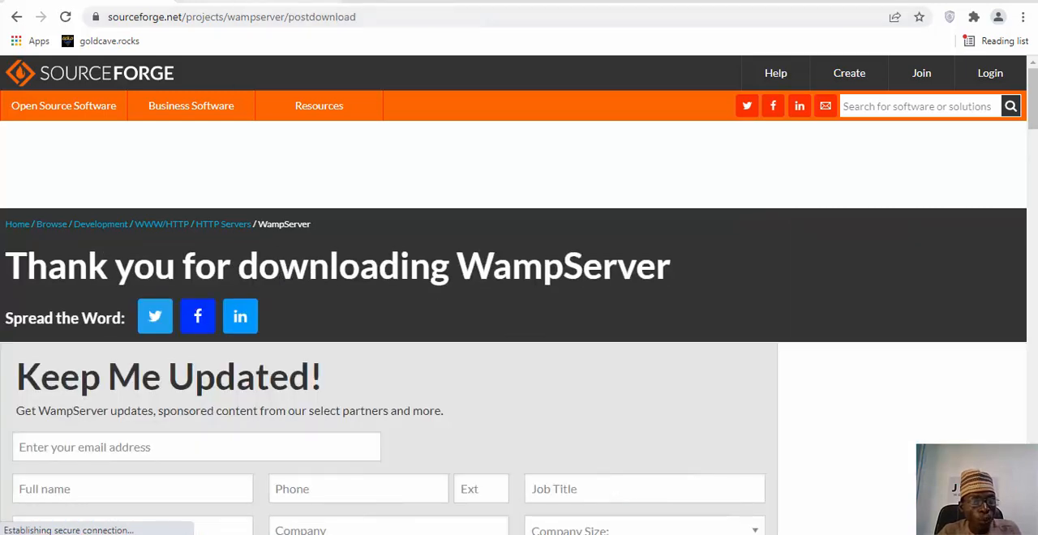
# Dismiss the WordPress download confirmation and, in File Explorer, extract the wordpress-5.9 archive in Downloads to its own wordpress-5.9 folder.
pyautogui.click(248, 2)
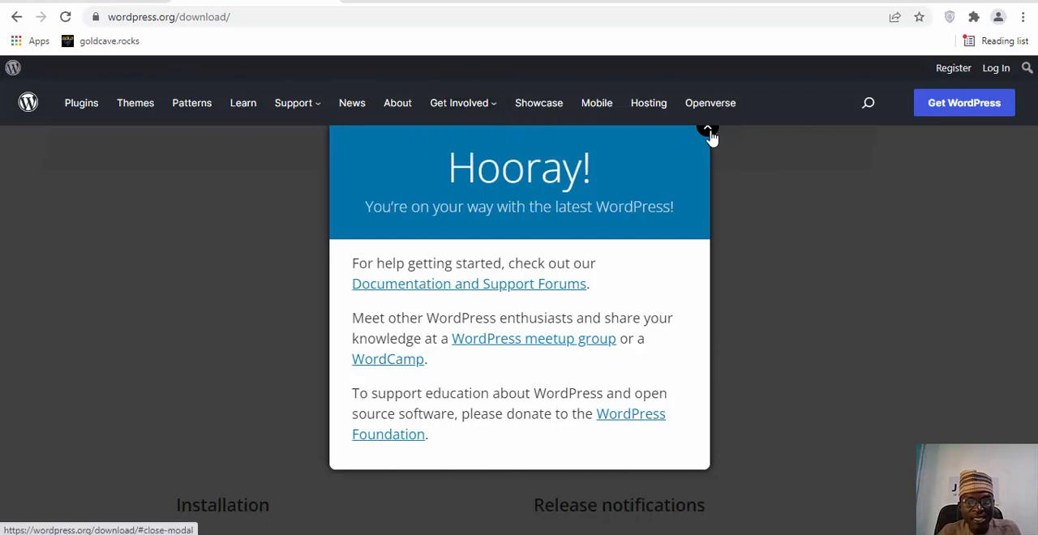
pyautogui.click(708, 132)
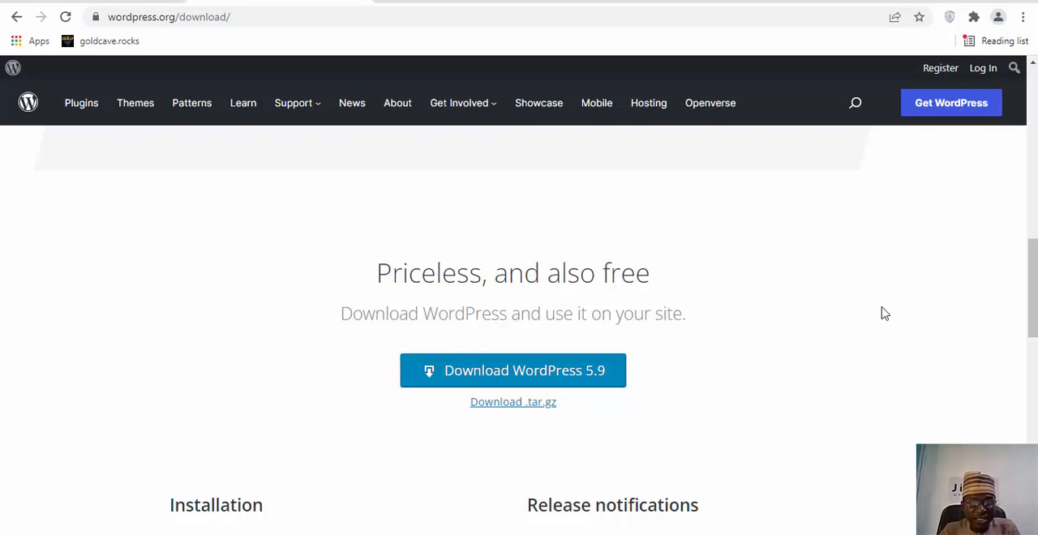
pyautogui.click(53, 532)
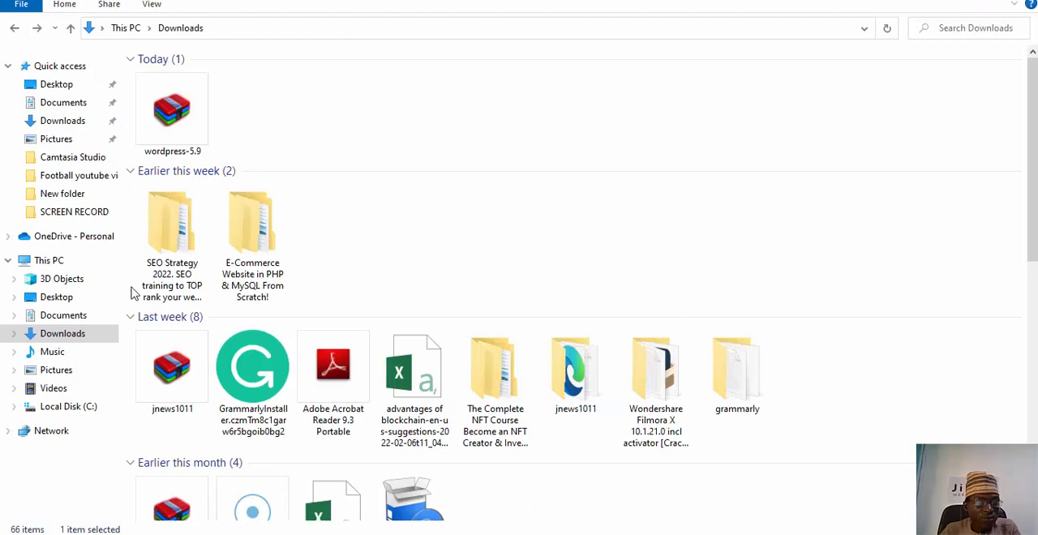
pyautogui.click(186, 104)
pyautogui.rightClick(185, 104)
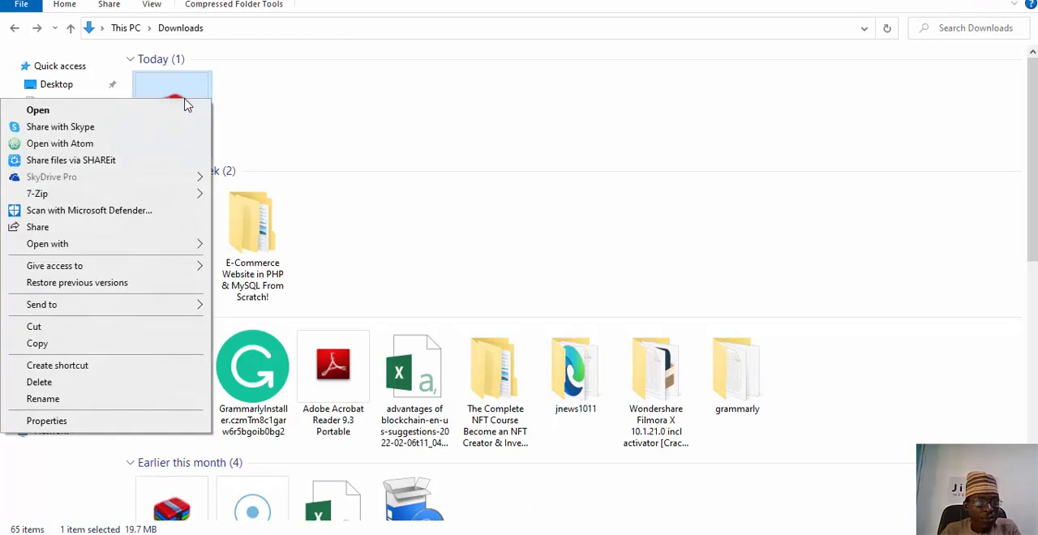
pyautogui.moveTo(112, 200)
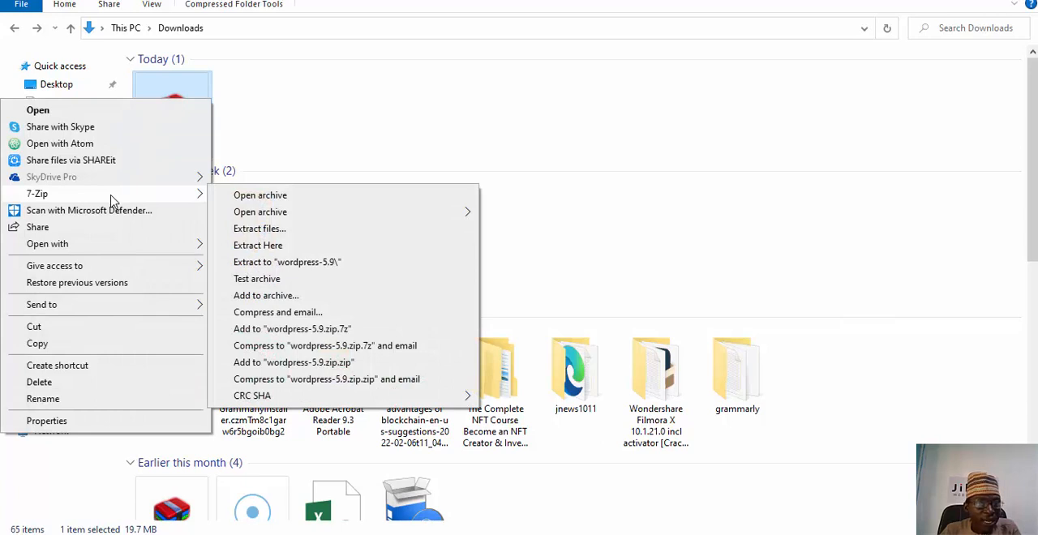
pyautogui.click(321, 262)
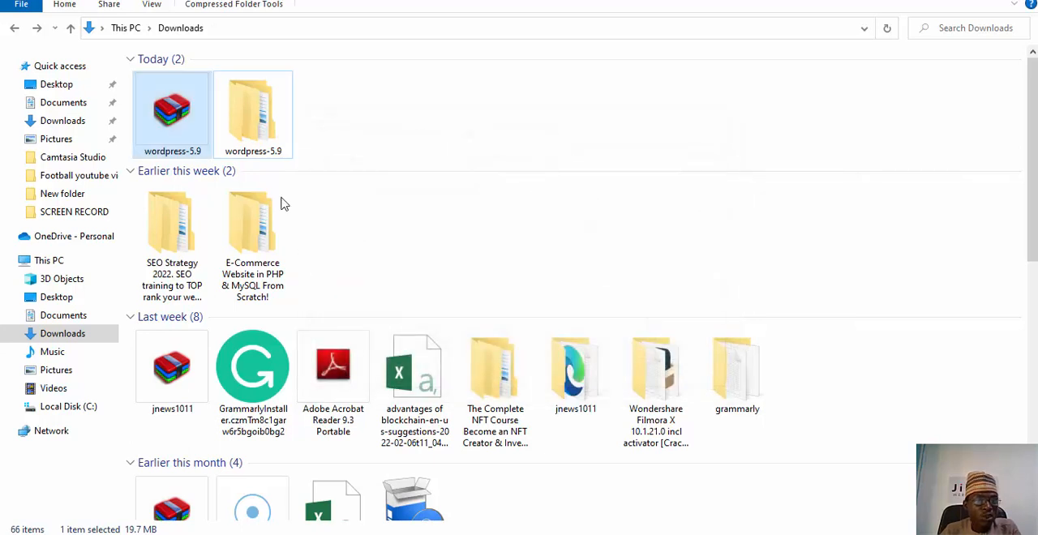
pyautogui.doubleClick(257, 120)
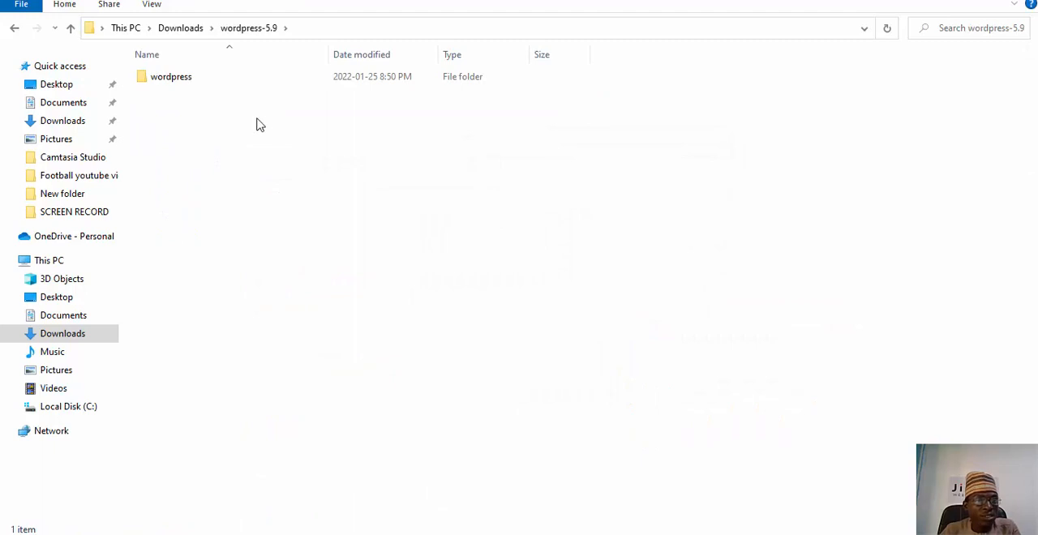
pyautogui.rightClick(158, 78)
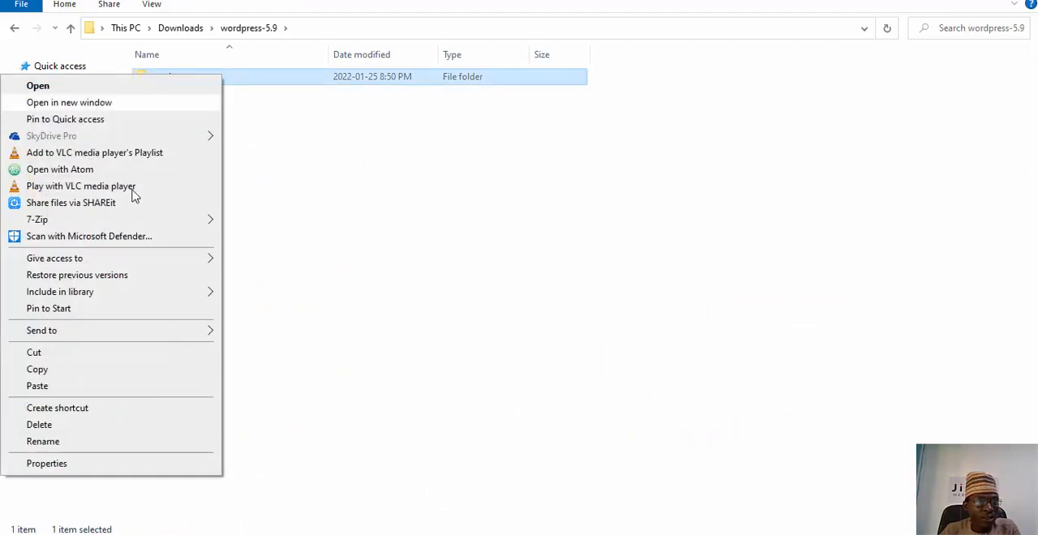
pyautogui.click(59, 369)
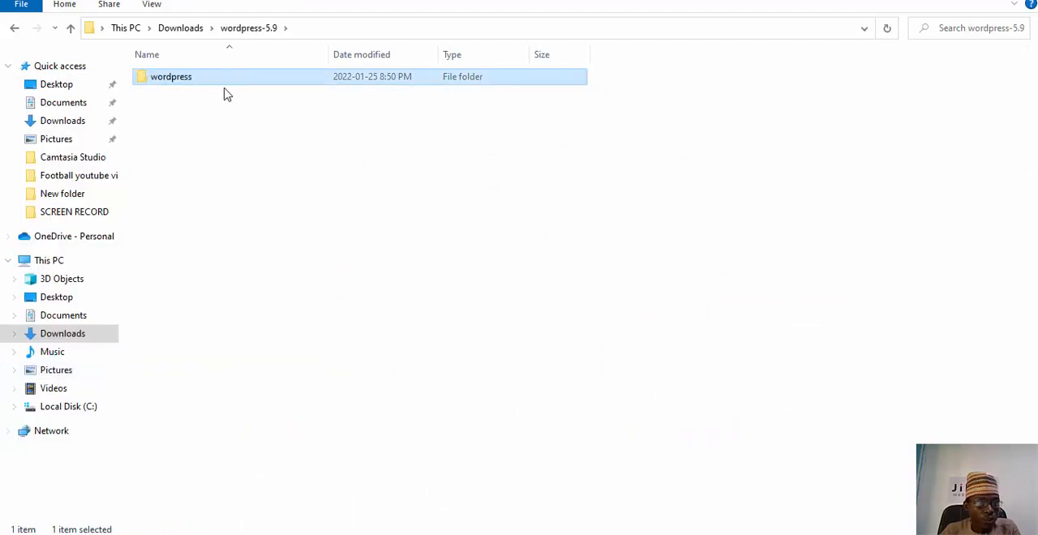
pyautogui.click(58, 408)
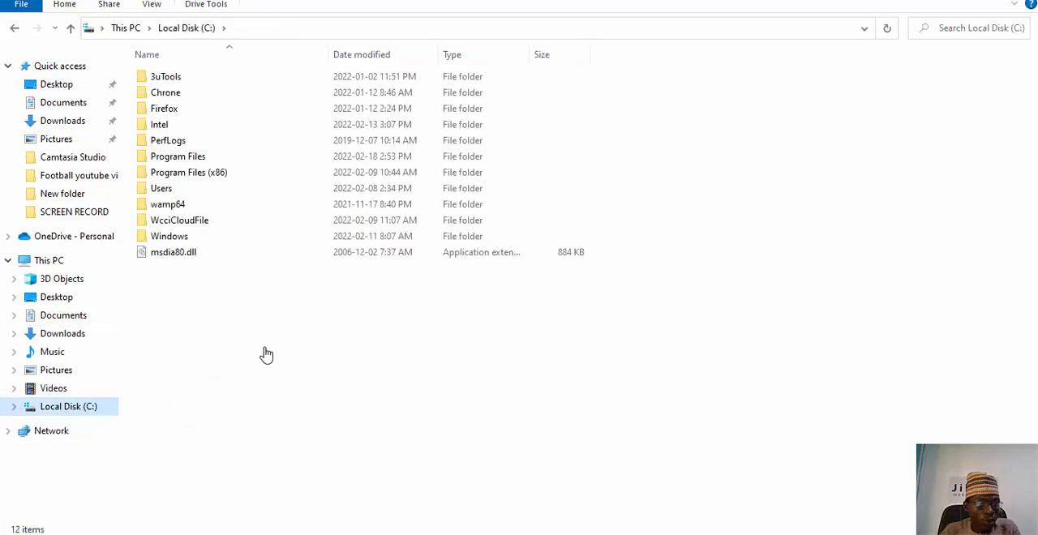
pyautogui.doubleClick(171, 204)
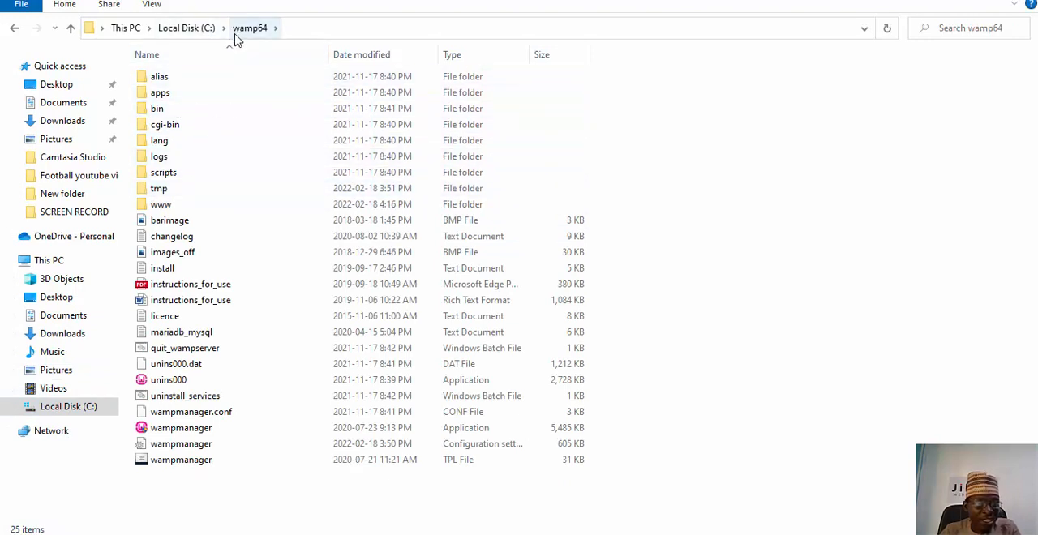
pyautogui.doubleClick(200, 210)
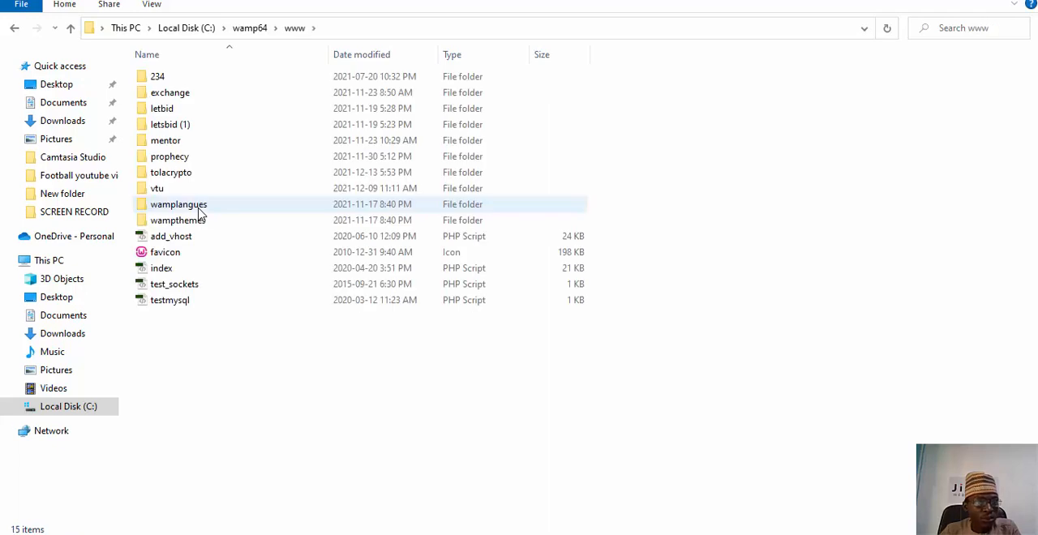
pyautogui.rightClick(220, 386)
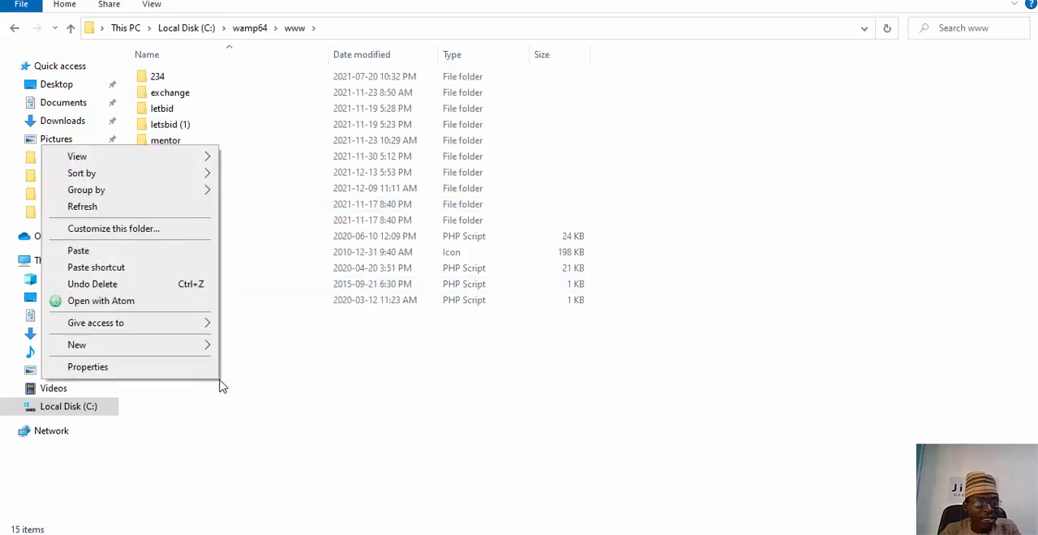
pyautogui.click(111, 255)
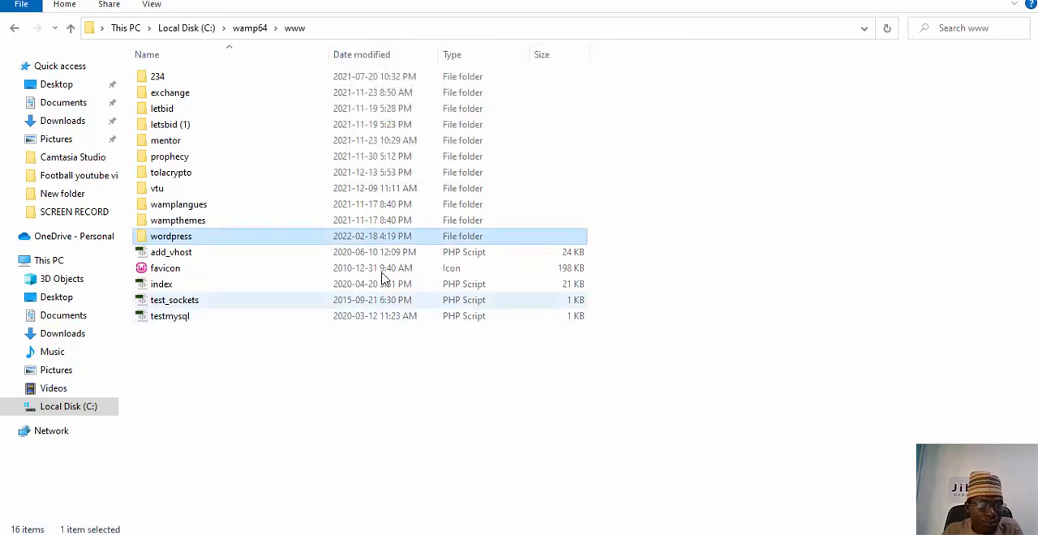
# Rename the copied wordpress folder in the www directory as jibtol.
pyautogui.rightClick(199, 237)
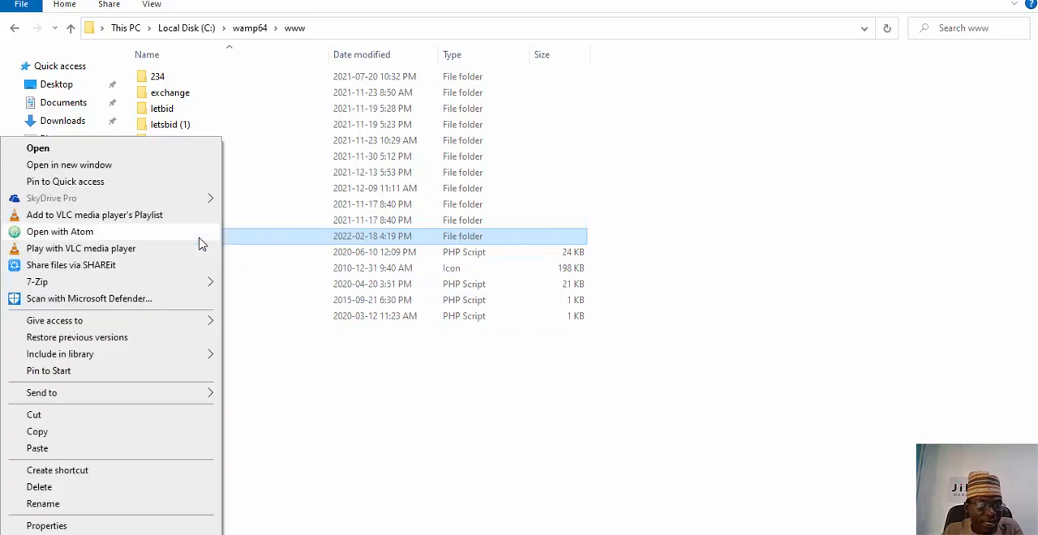
pyautogui.click(58, 506)
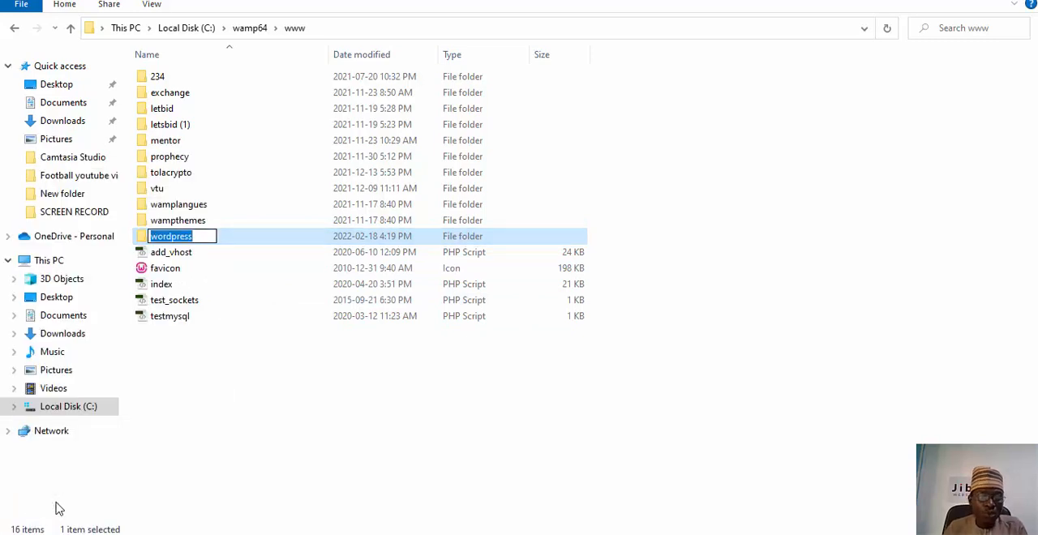
pyautogui.write('jibtol')
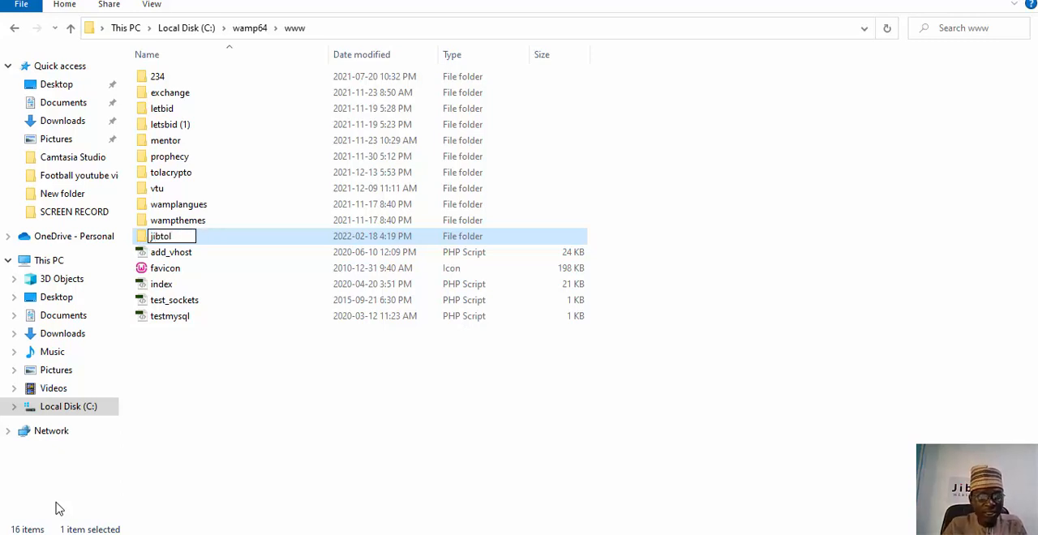
pyautogui.press('Return')
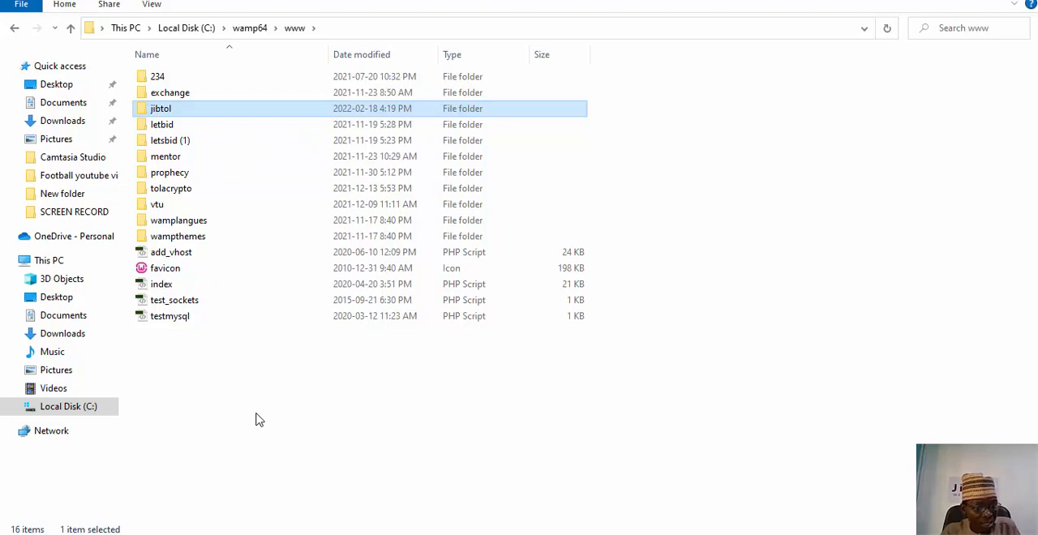
# Start all WampServer services.
pyautogui.click(280, 534)
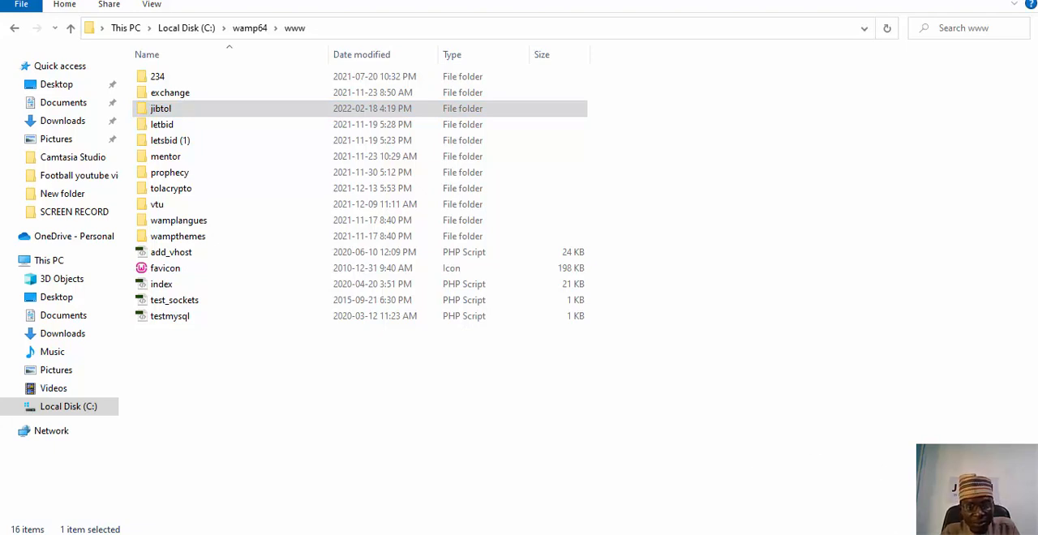
pyautogui.click(853, 534)
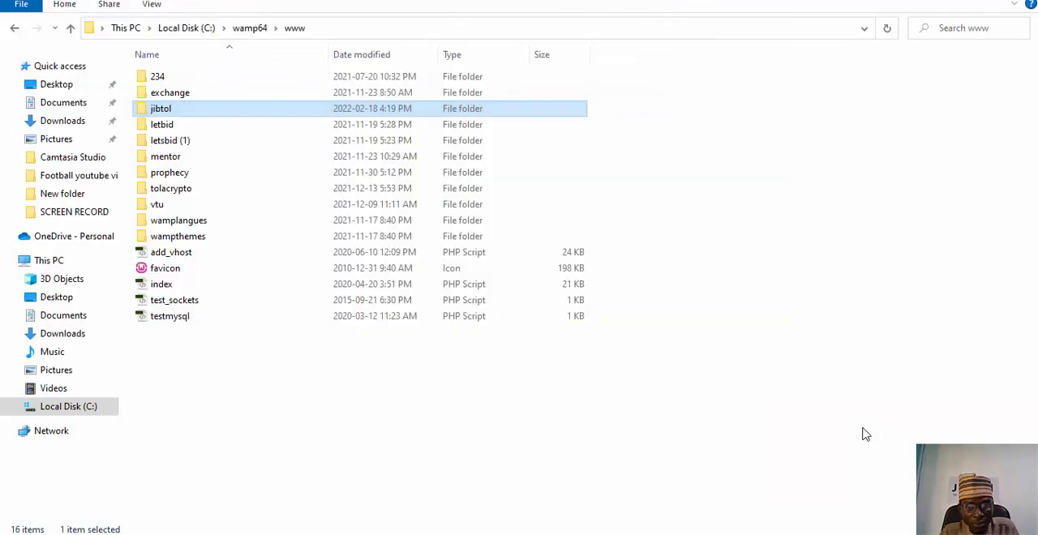
pyautogui.click(849, 534)
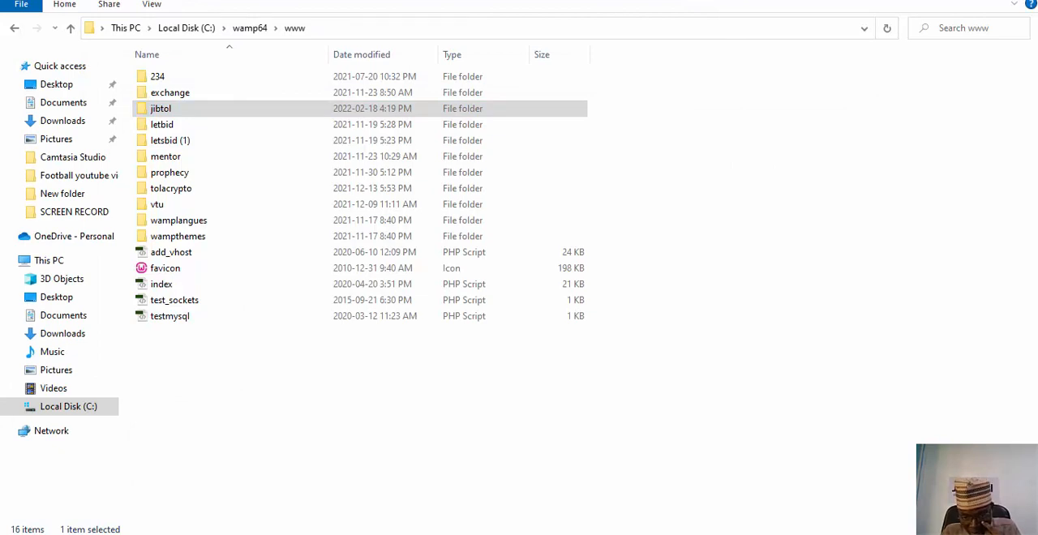
pyautogui.click(876, 534)
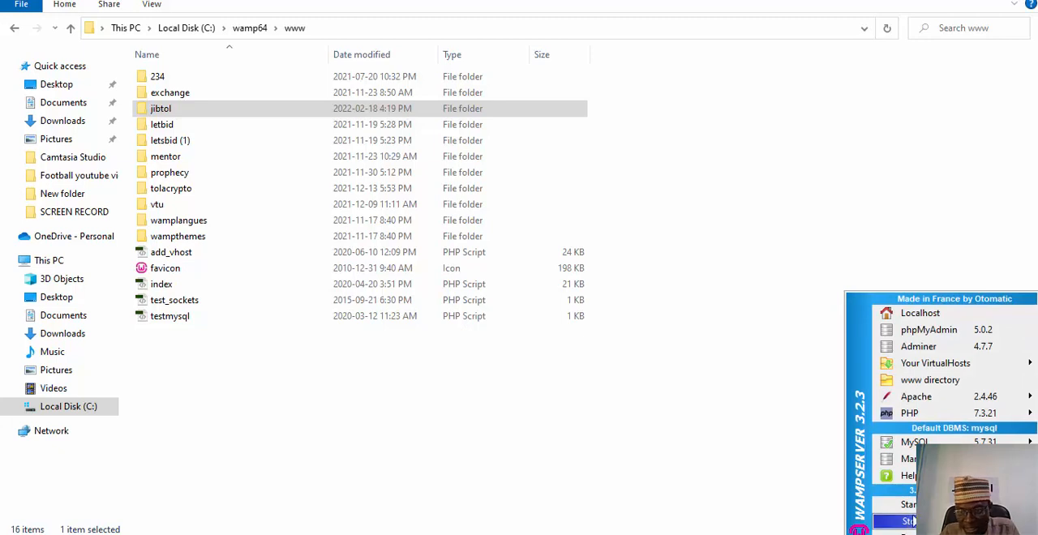
pyautogui.click(933, 504)
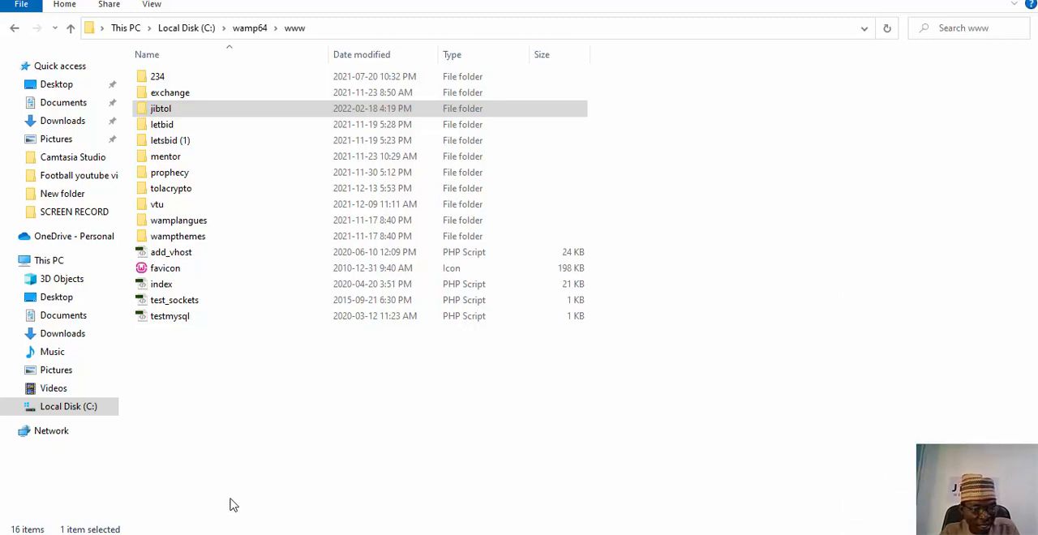
# Switch to Chrome and load the localhost WampServer homepage in a new tab.
pyautogui.click(202, 534)
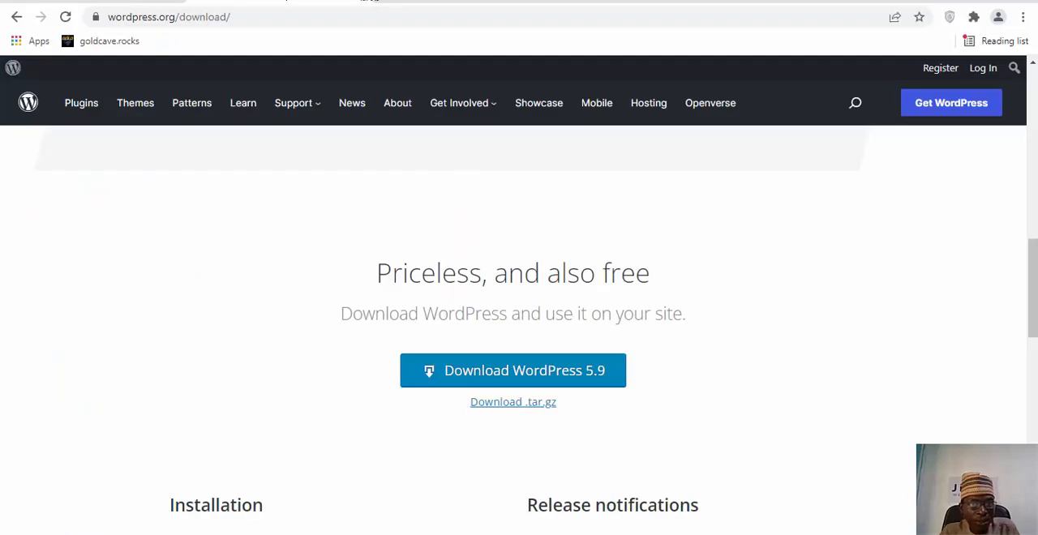
pyautogui.click(381, 0)
pyautogui.click(360, 15)
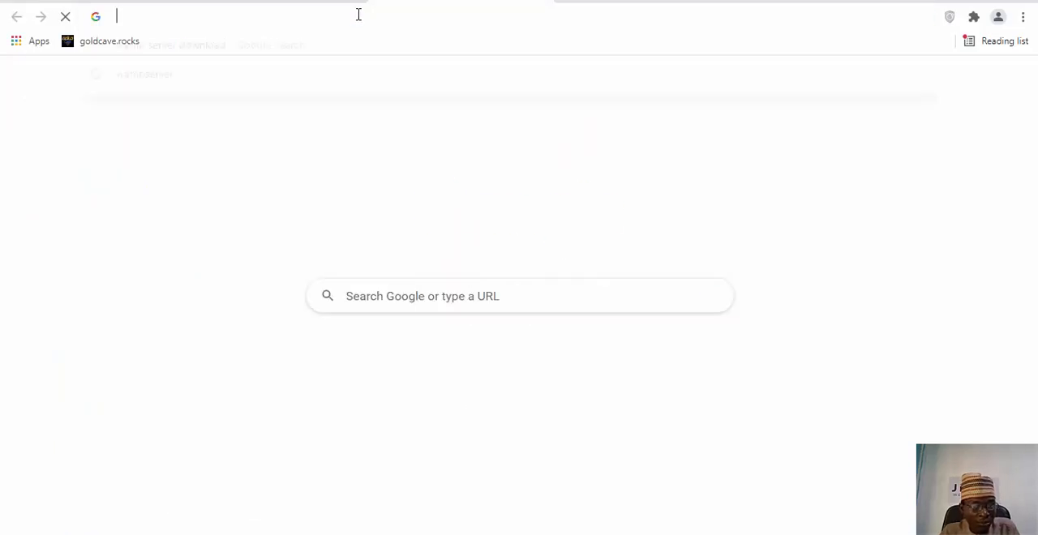
pyautogui.write('loca')
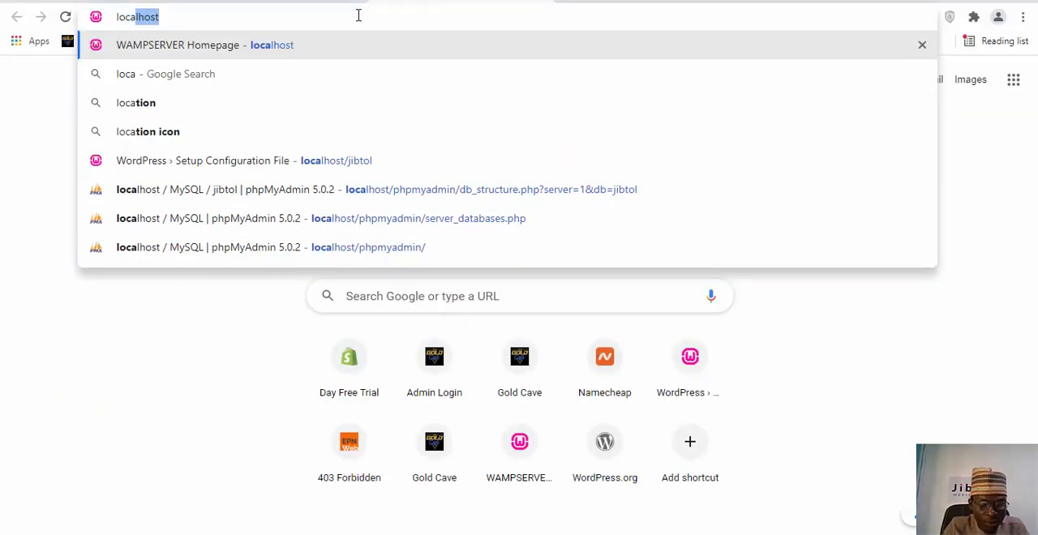
pyautogui.write('lhost')
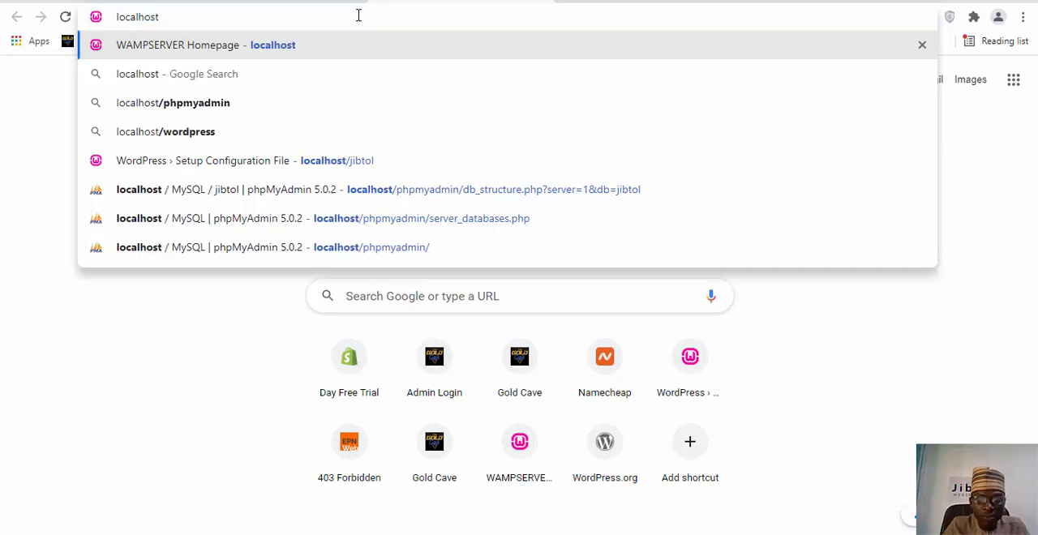
pyautogui.press('Return')
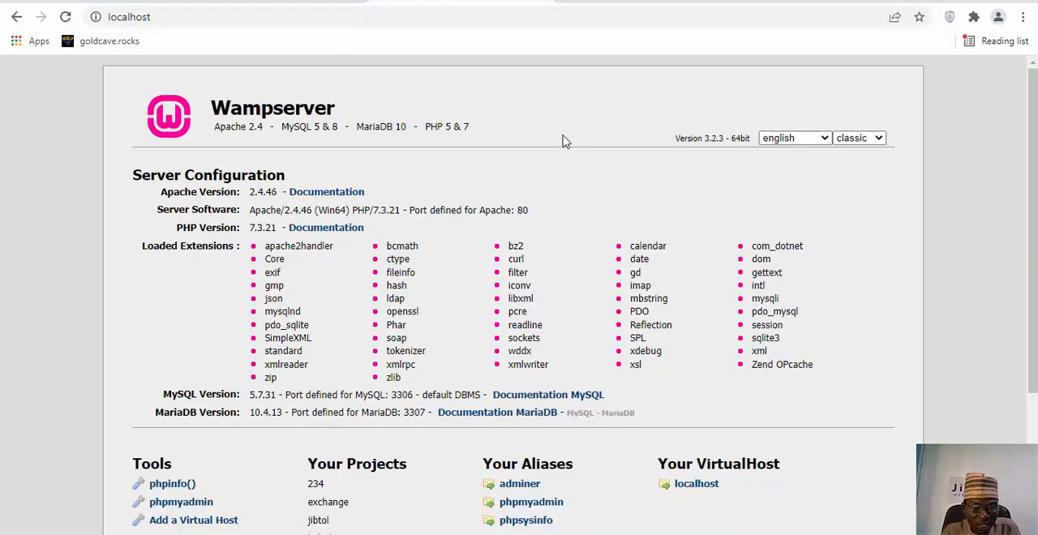
# Check for the jibtol project on the WampServer homepage and open phpMyAdmin in a new browser tab.
pyautogui.scroll(-3, 563, 138)
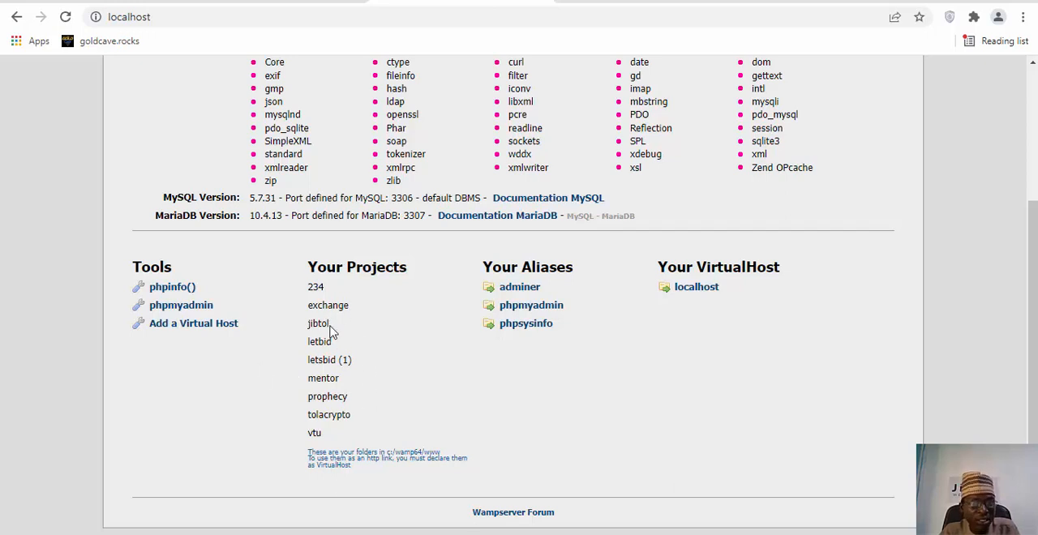
pyautogui.moveTo(329, 325); pyautogui.dragTo(384, 334)
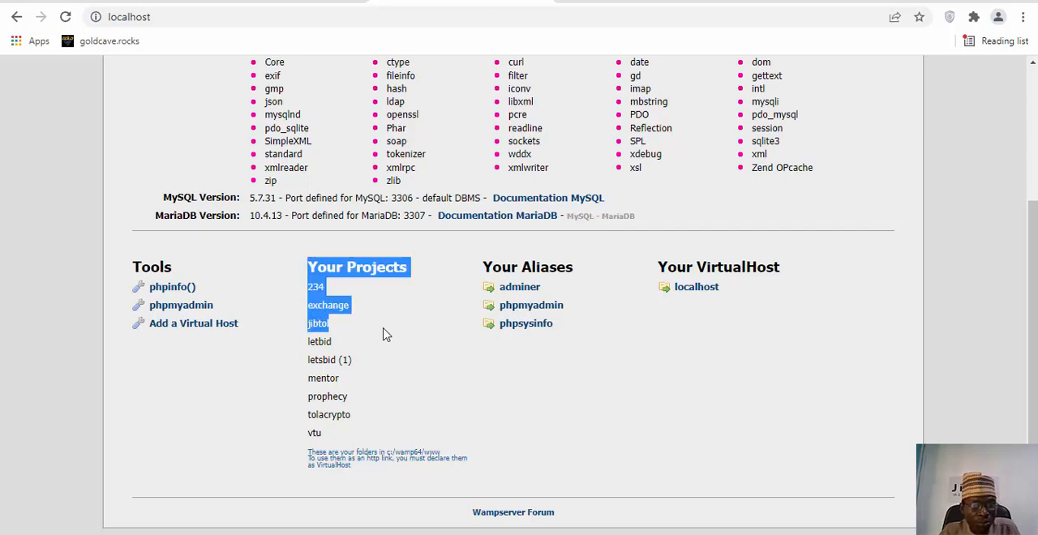
pyautogui.click(386, 335)
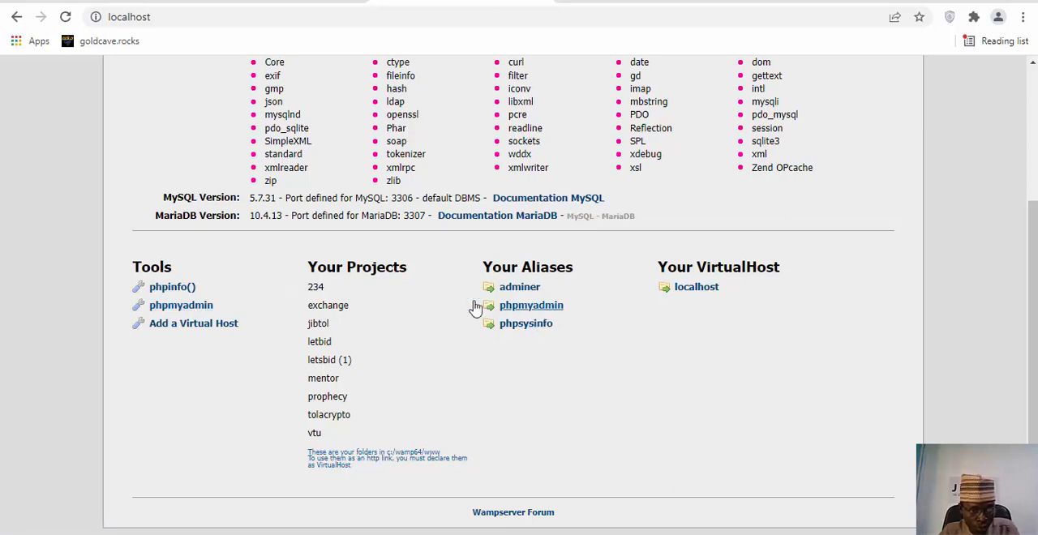
pyautogui.rightClick(183, 311)
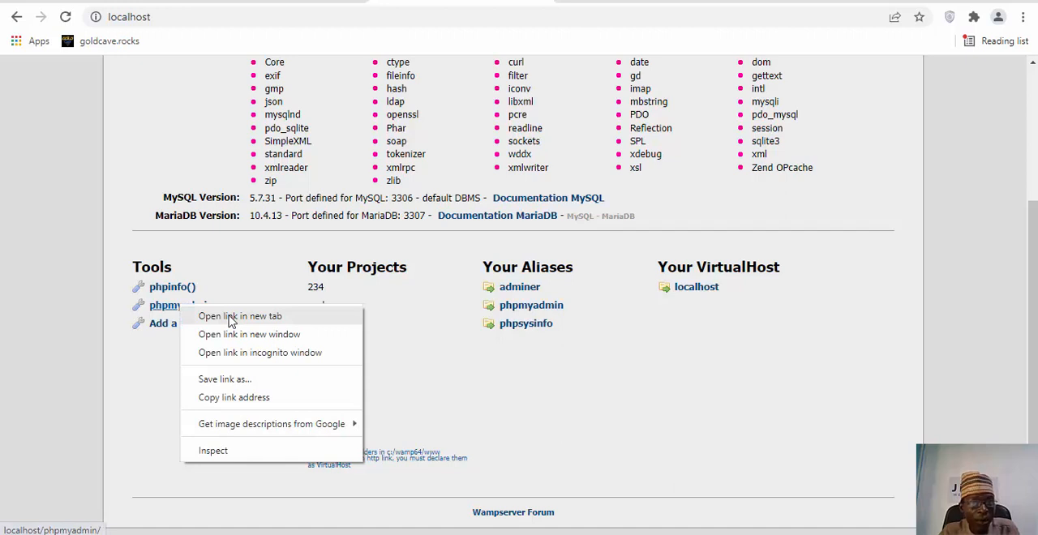
pyautogui.click(231, 317)
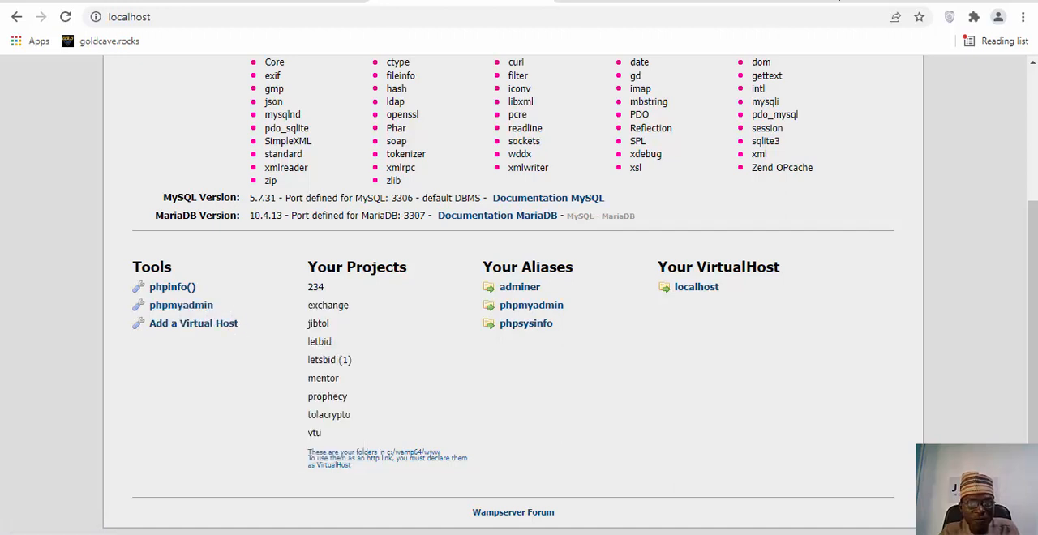
pyautogui.click(633, 0)
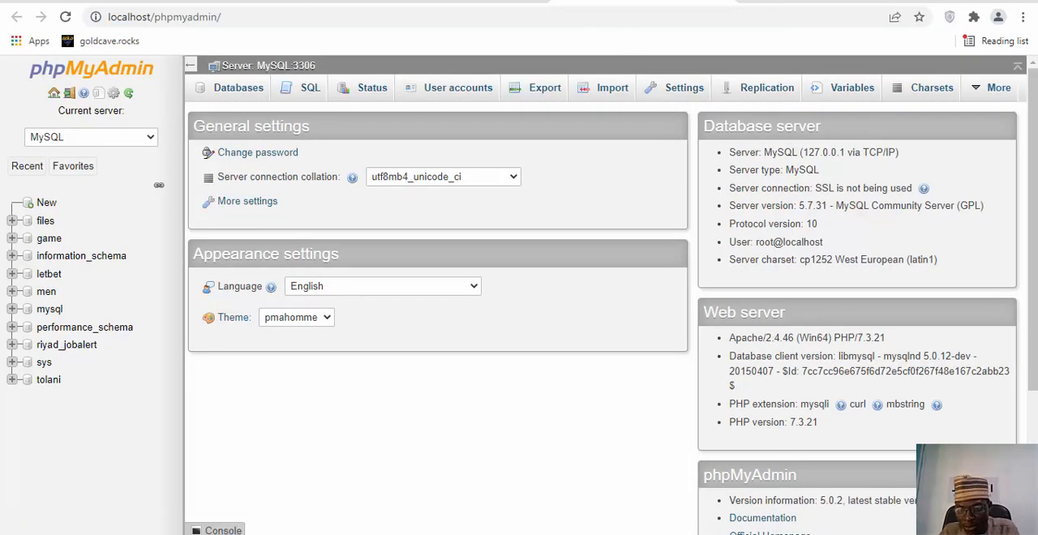
# Disconnect the computer from its current Wi-Fi network.
pyautogui.click(916, 533)
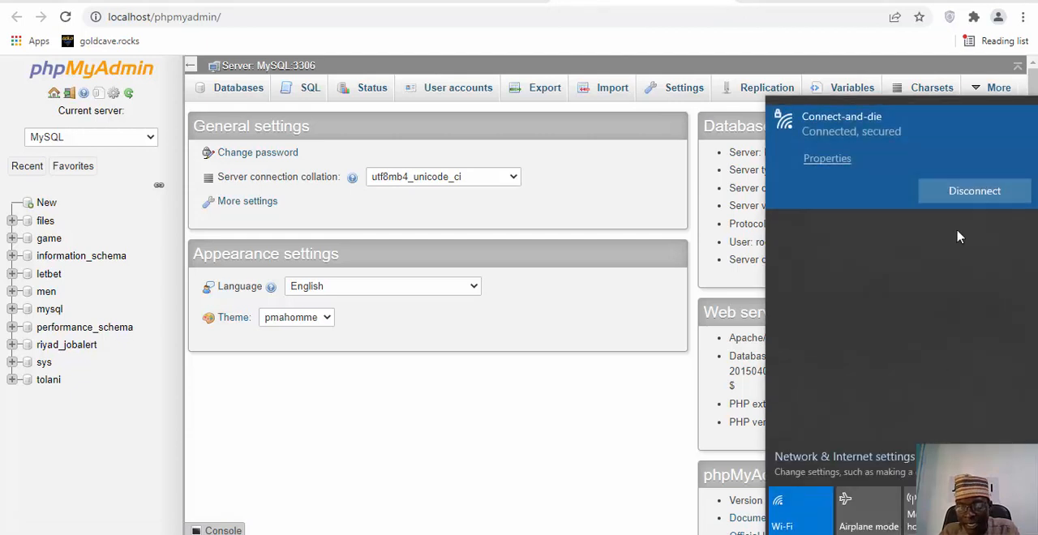
pyautogui.click(968, 192)
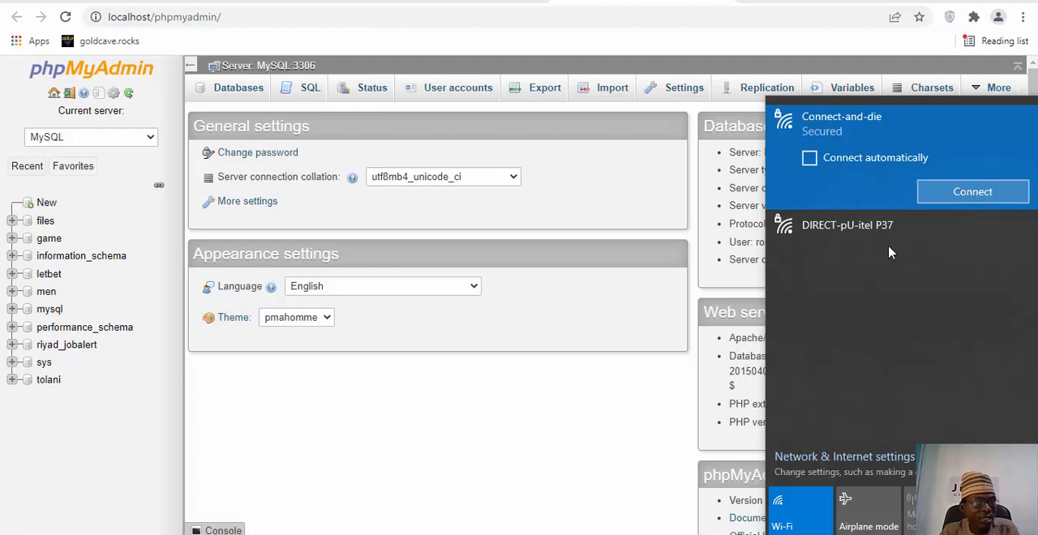
pyautogui.click(360, 401)
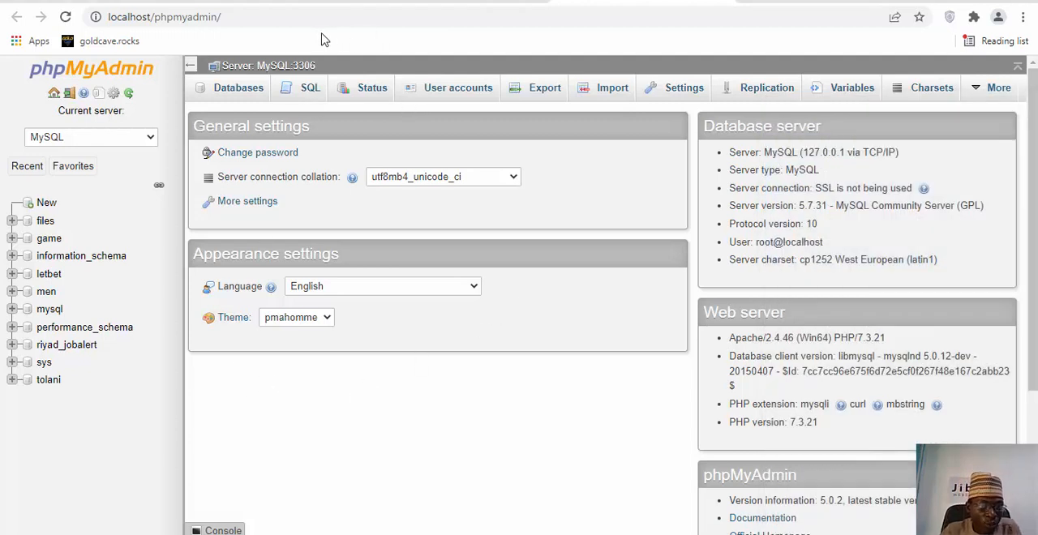
# Create a MySQL database named jibtol with the latin1_swedish_ci collation in phpMyAdmin.
pyautogui.click(237, 94)
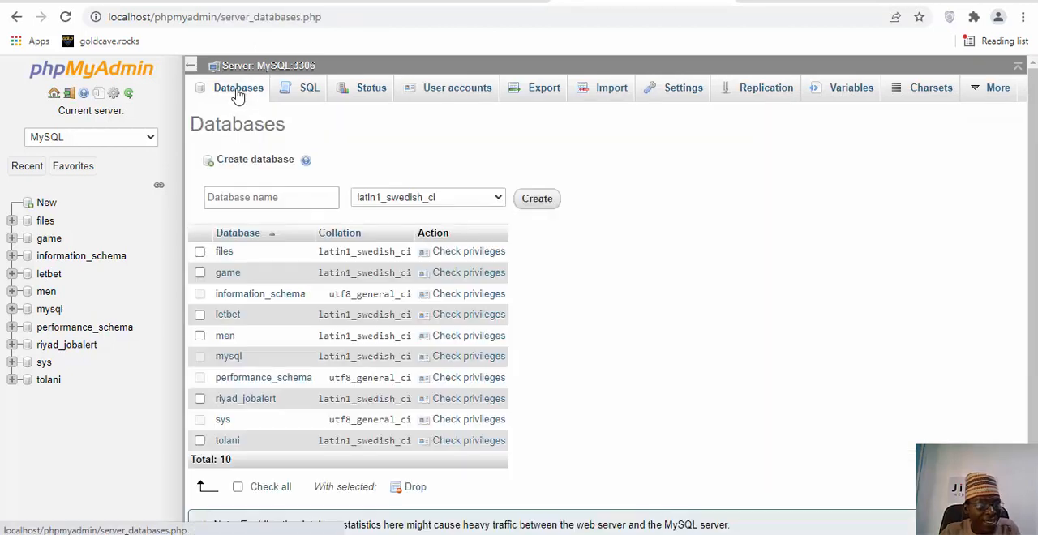
pyautogui.click(292, 193)
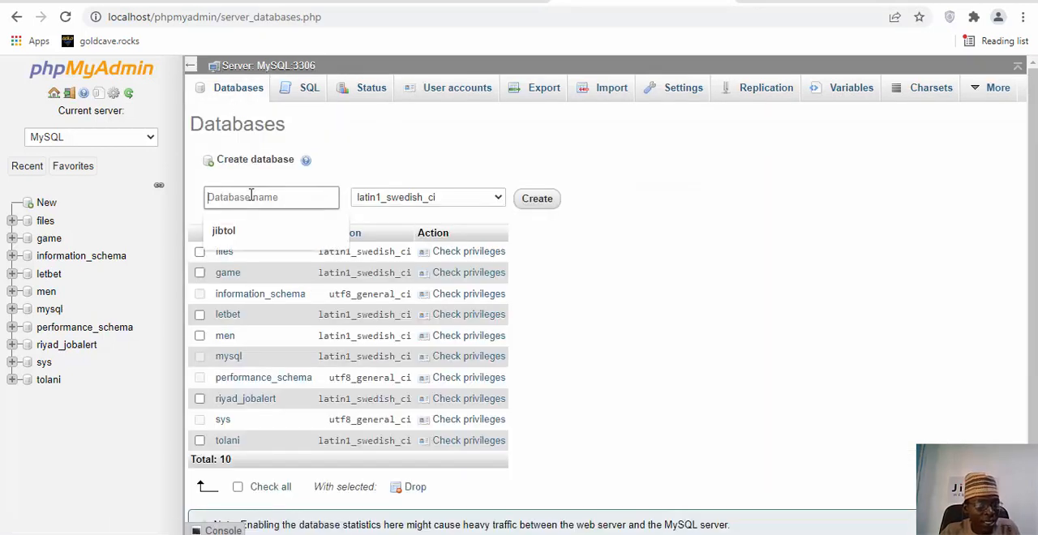
pyautogui.click(247, 233)
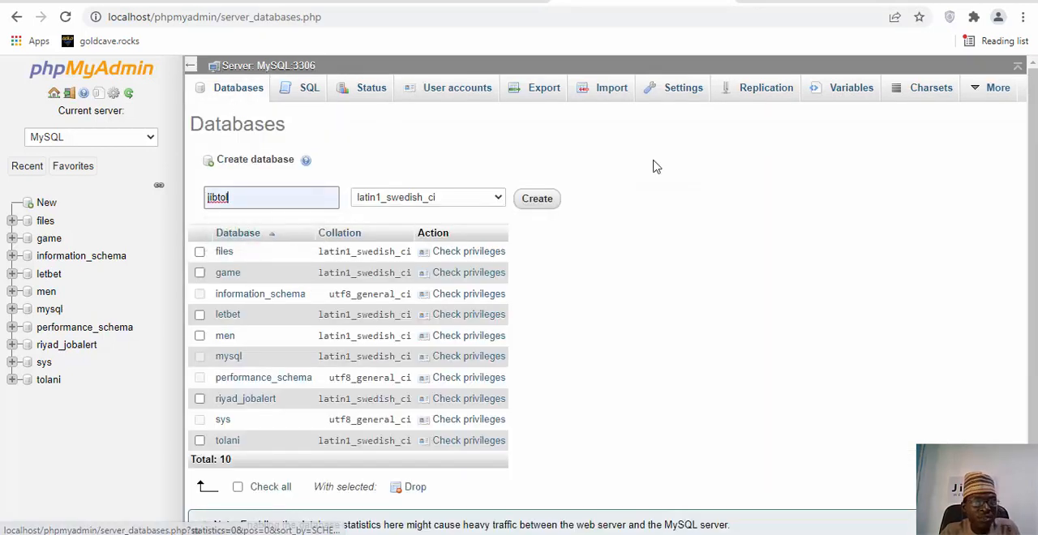
pyautogui.click(539, 200)
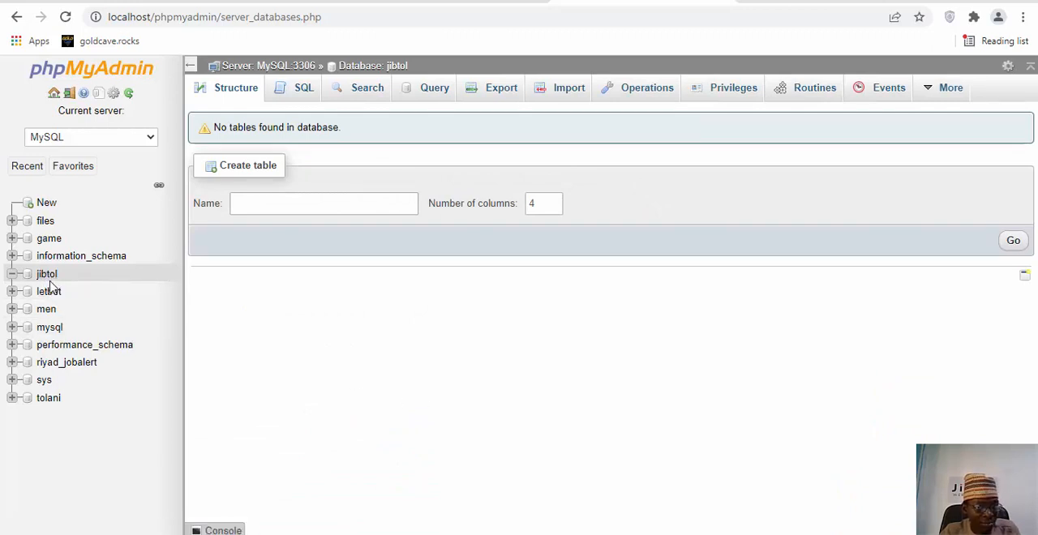
# Load localhost/jibtol in the WampServer homepage tab and proceed to the WordPress database connection form.
pyautogui.click(430, 2)
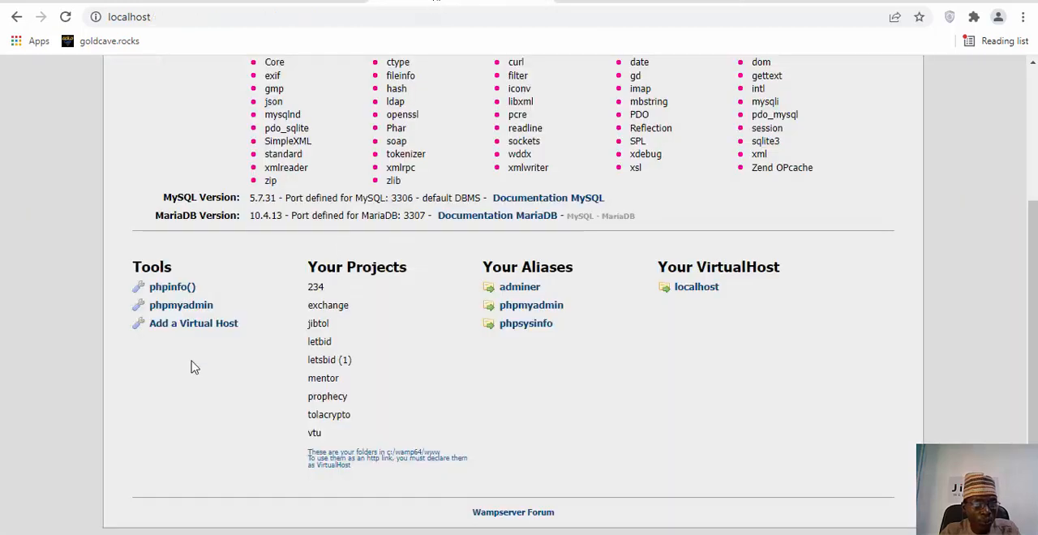
pyautogui.click(179, 18)
pyautogui.click(178, 17)
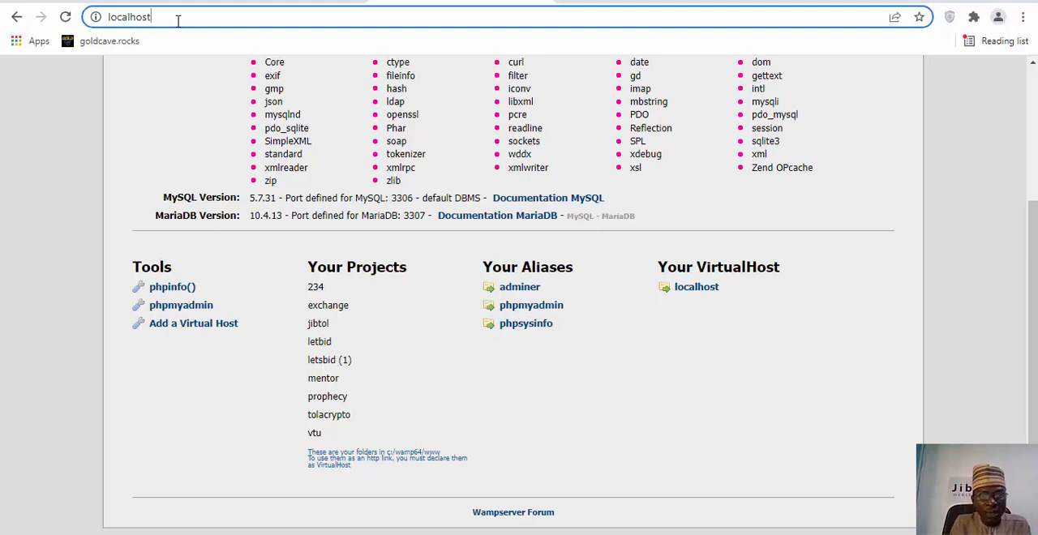
pyautogui.write('/')
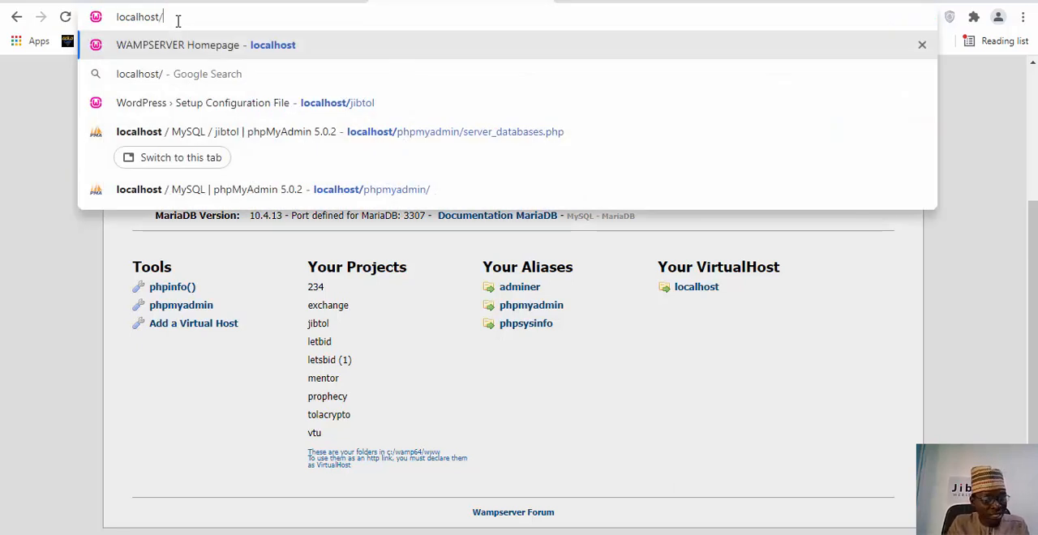
pyautogui.write('jibtol')
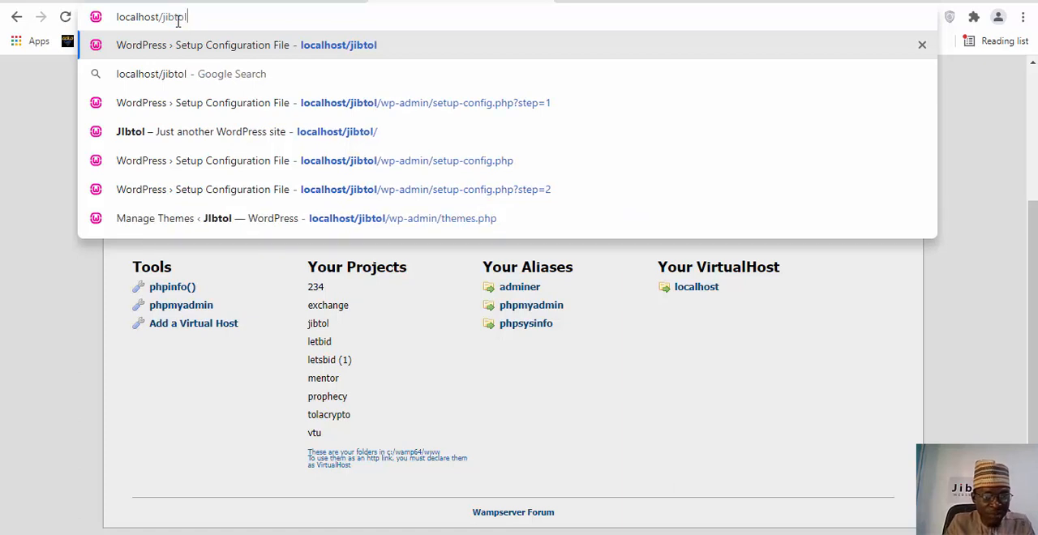
pyautogui.press('Return')
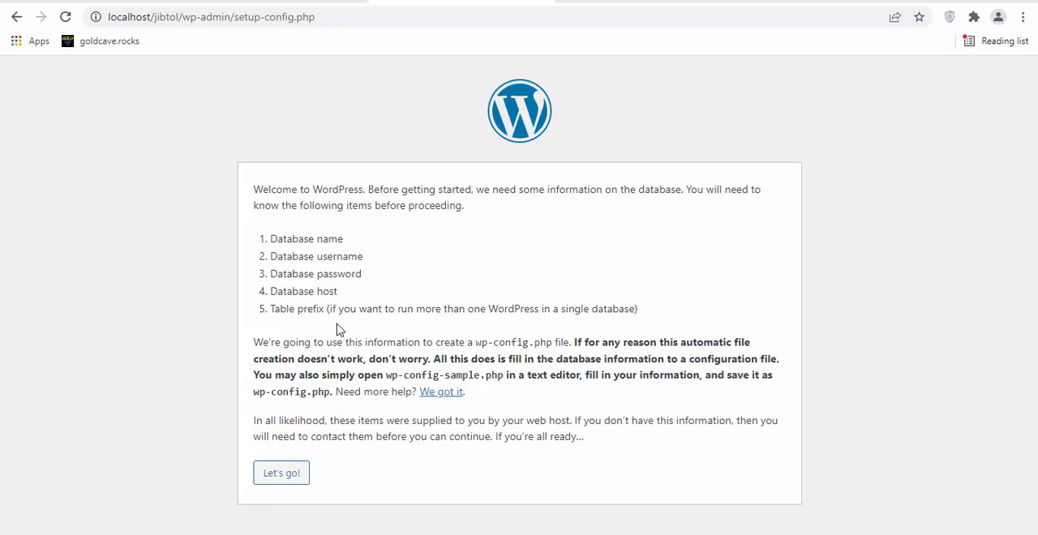
pyautogui.click(284, 471)
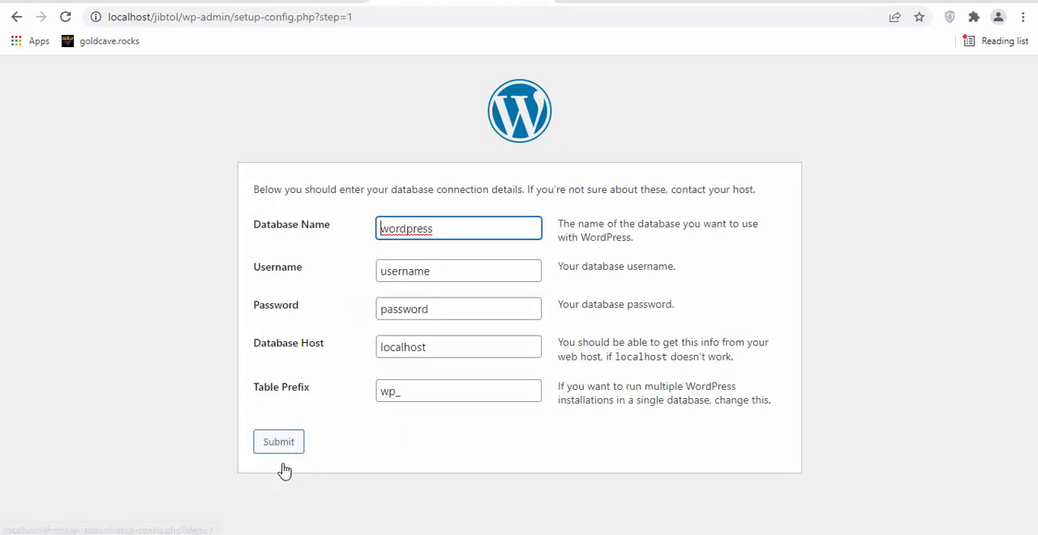
# Set the WordPress database name to jibtol and check it against the database list in phpMyAdmin.
pyautogui.moveTo(440, 227); pyautogui.dragTo(377, 238)
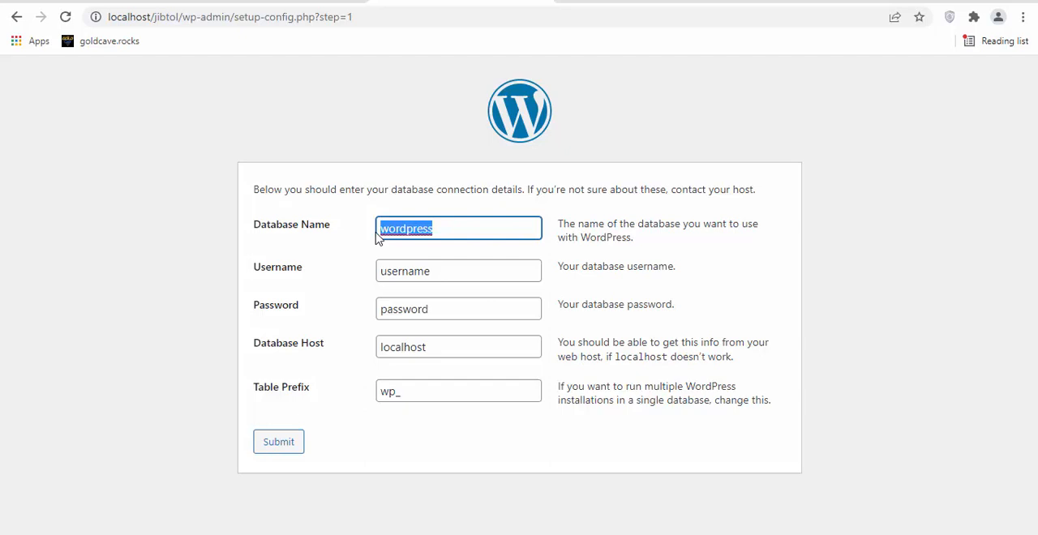
pyautogui.write('jibtol')
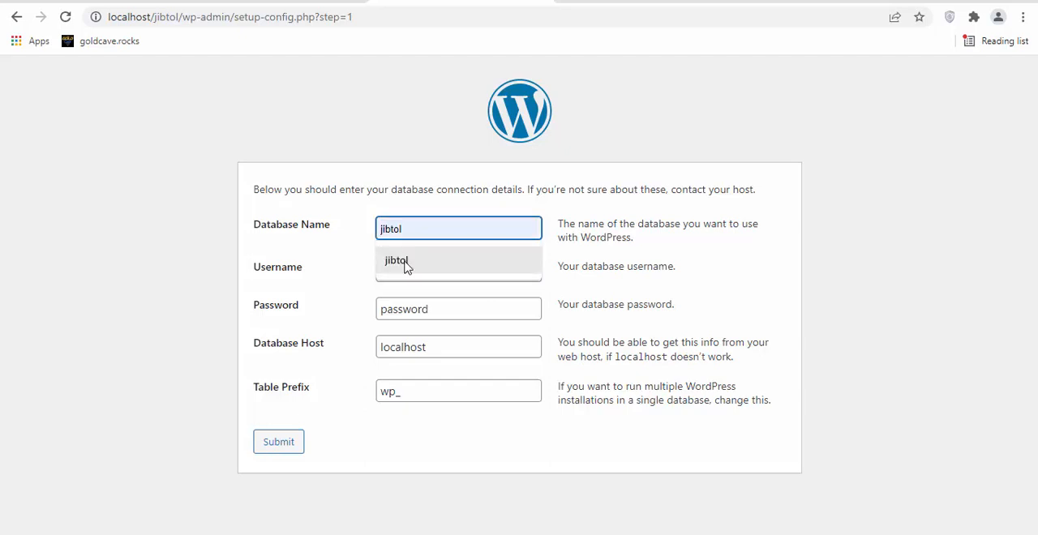
pyautogui.click(408, 267)
pyautogui.click(593, 1)
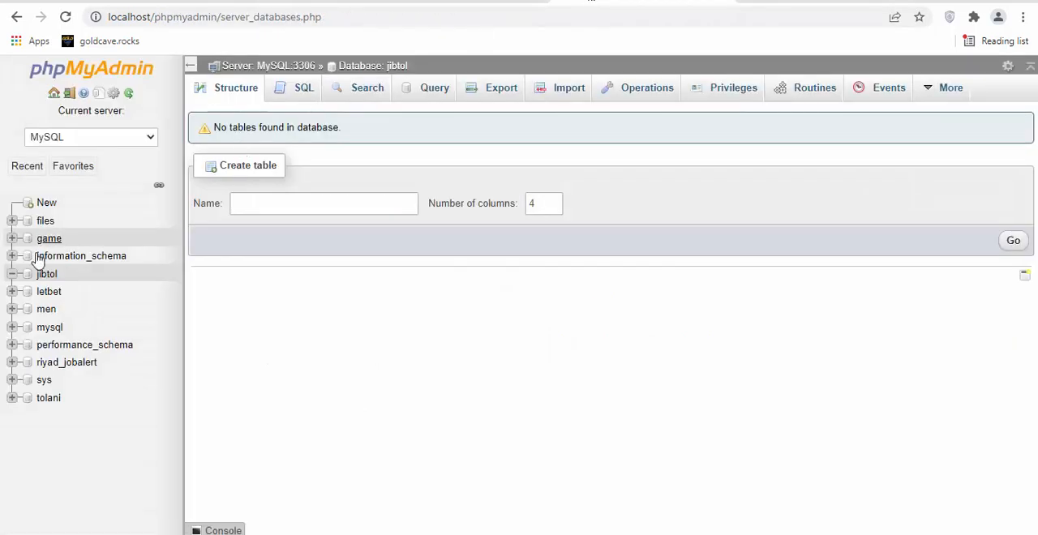
pyautogui.click(467, 1)
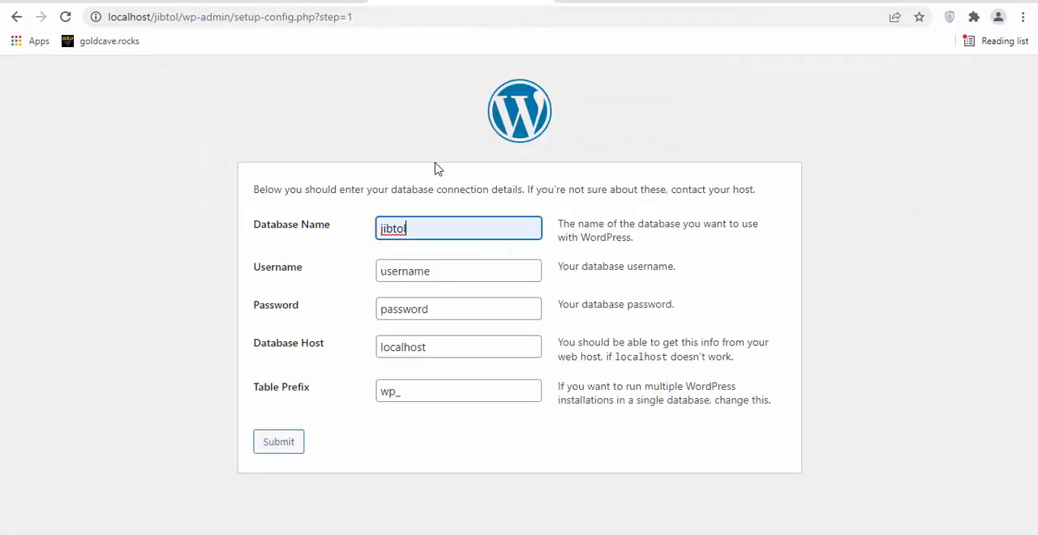
# Set the database username to root, leave the database password blank, and submit the connection details.
pyautogui.doubleClick(433, 268)
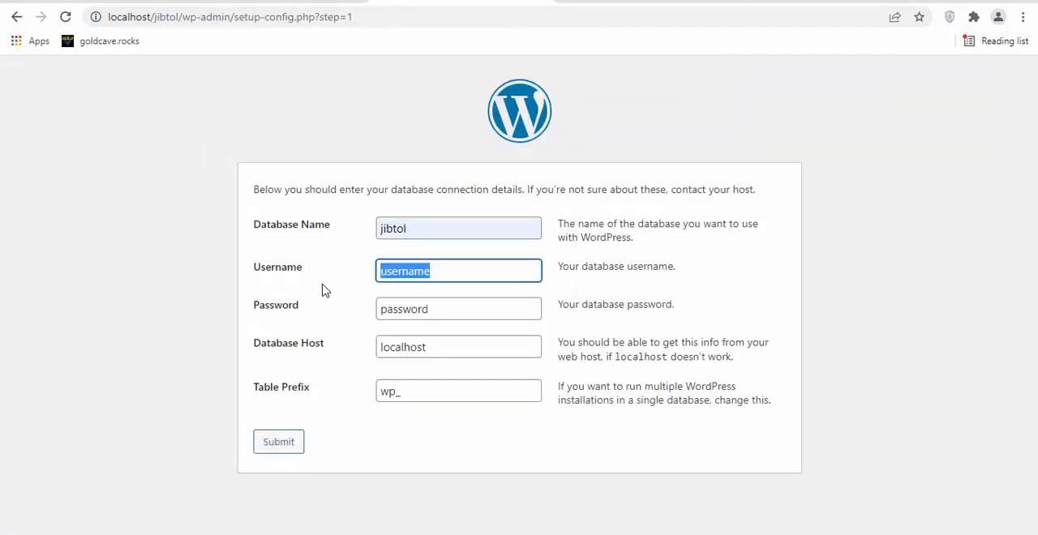
pyautogui.press('BackSpace')
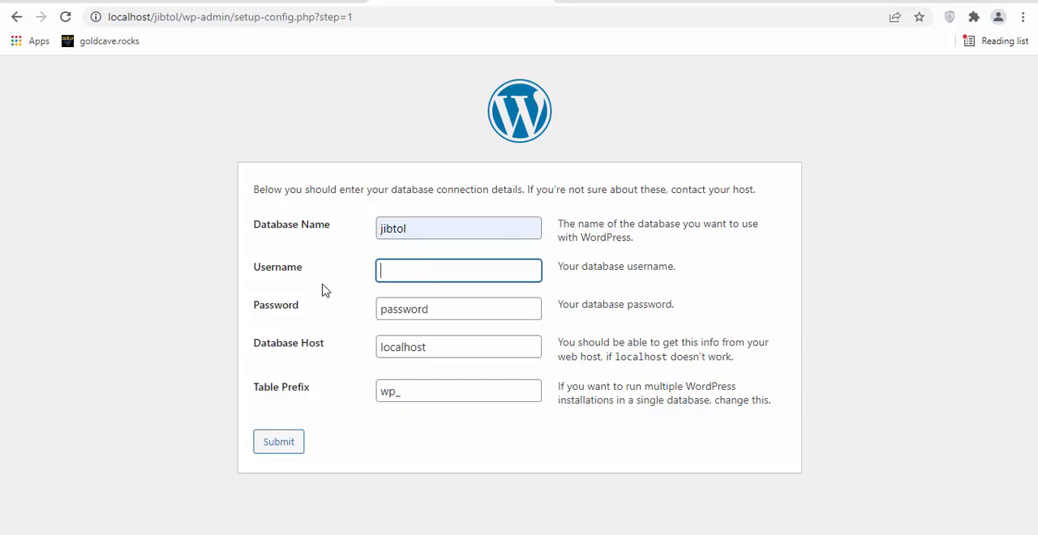
pyautogui.write('root')
pyautogui.click(436, 310)
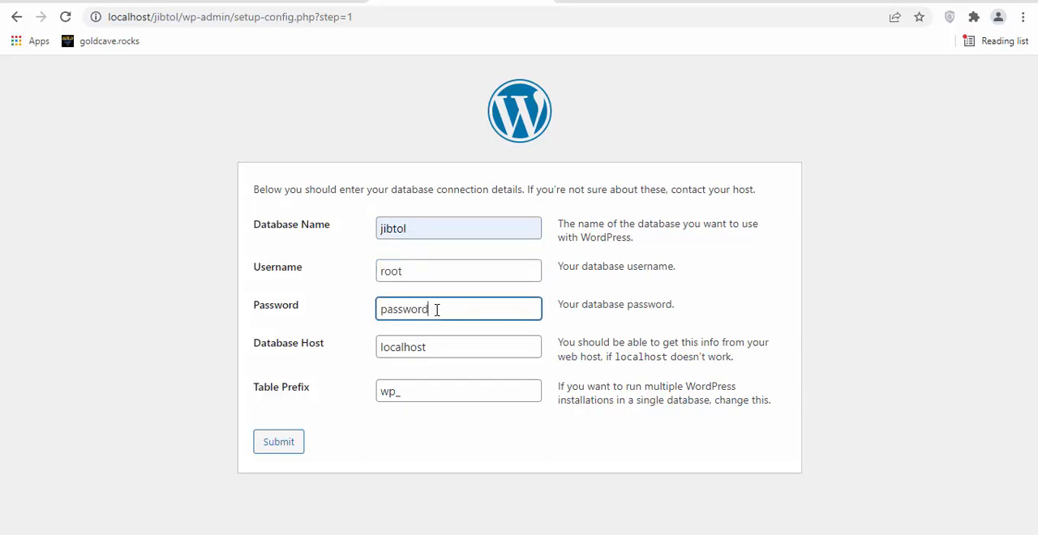
pyautogui.press('BackSpace')
pyautogui.press('BackSpace')
pyautogui.press('BackSpace')
pyautogui.press('BackSpace')
pyautogui.press('BackSpace')
pyautogui.press('BackSpace')
pyautogui.press('BackSpace')
pyautogui.press('BackSpace')
pyautogui.click(280, 451)
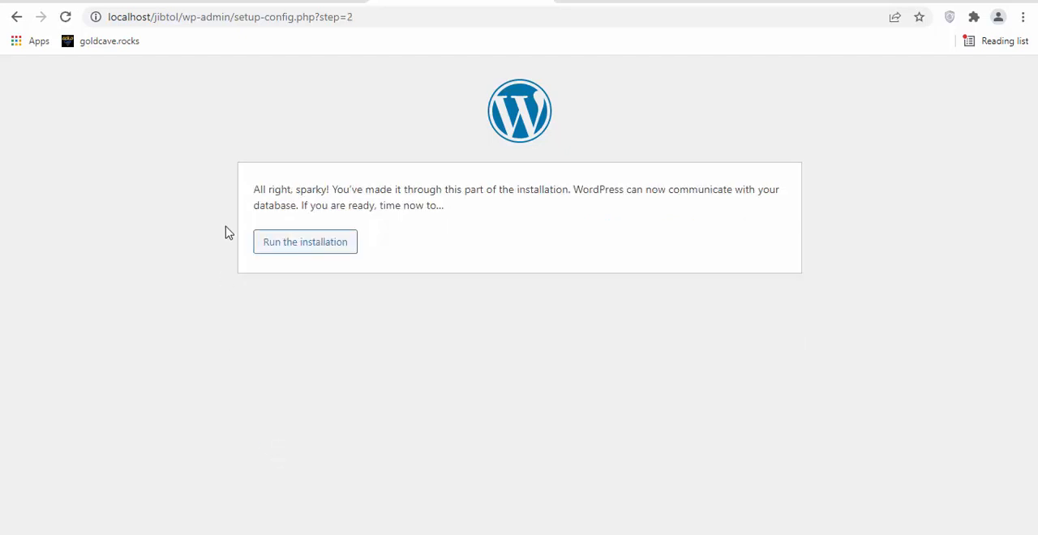
# Run the WordPress installation and enter JIbtol as the site title and admin as the username.
pyautogui.click(307, 244)
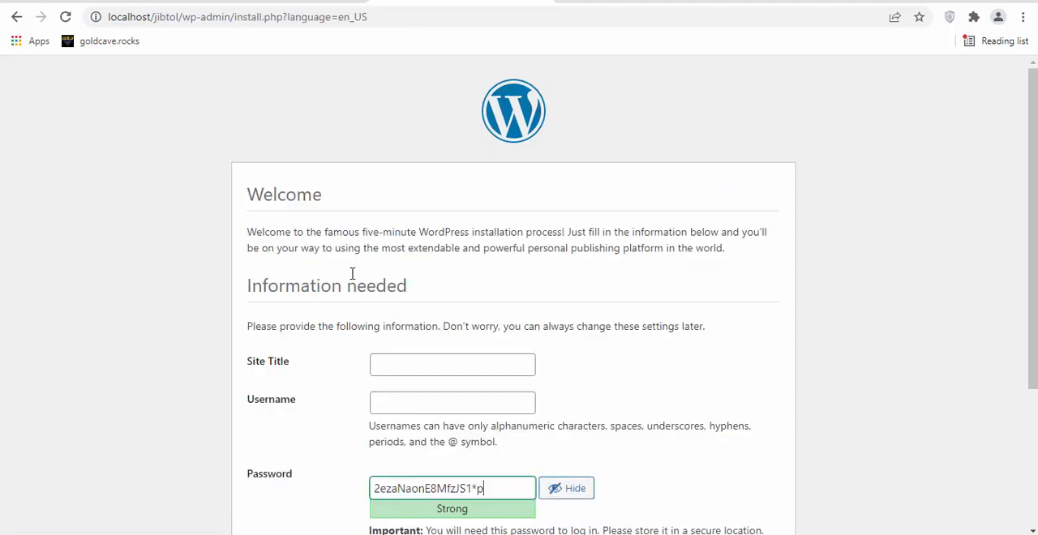
pyautogui.click(411, 367)
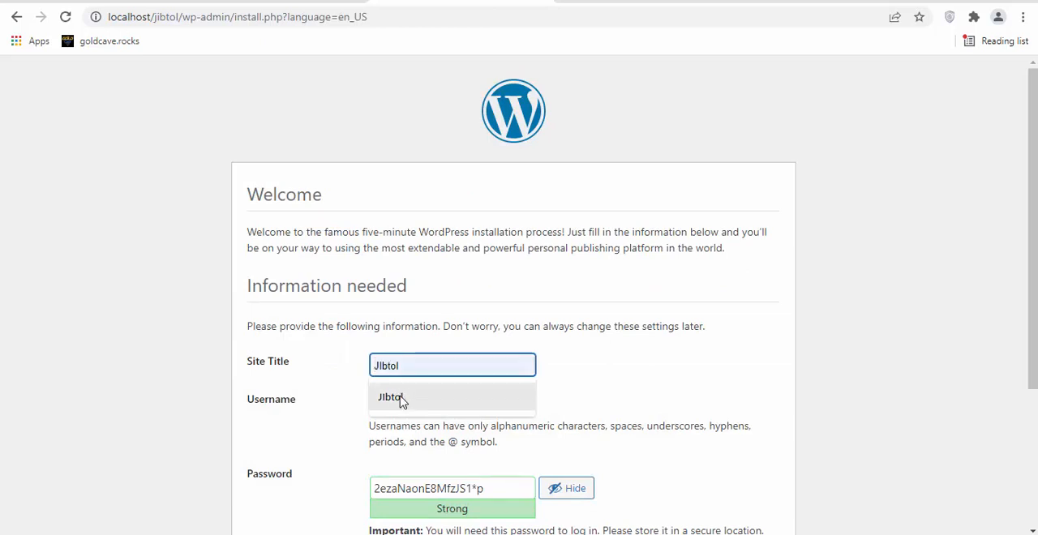
pyautogui.click(401, 401)
pyautogui.click(401, 403)
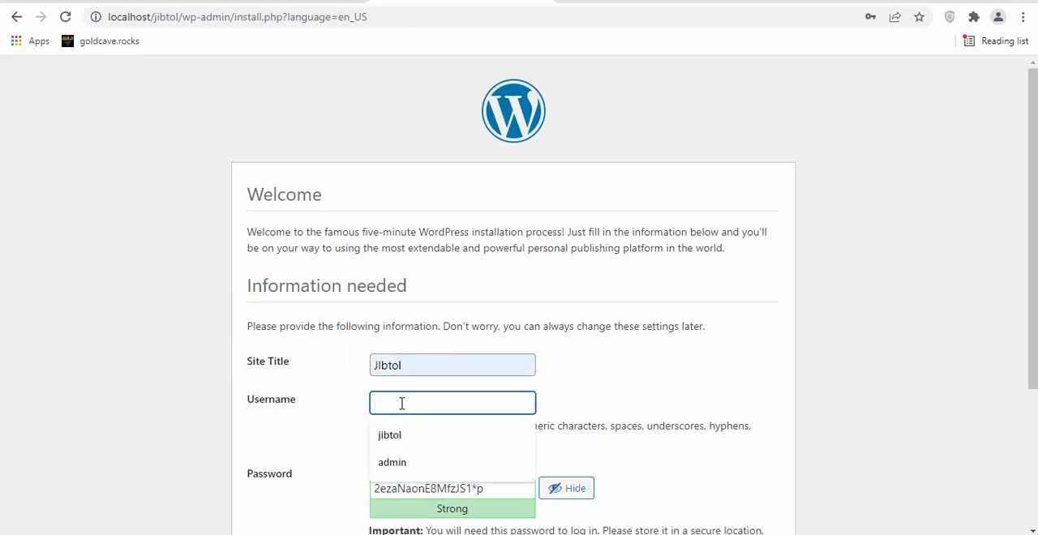
pyautogui.click(390, 469)
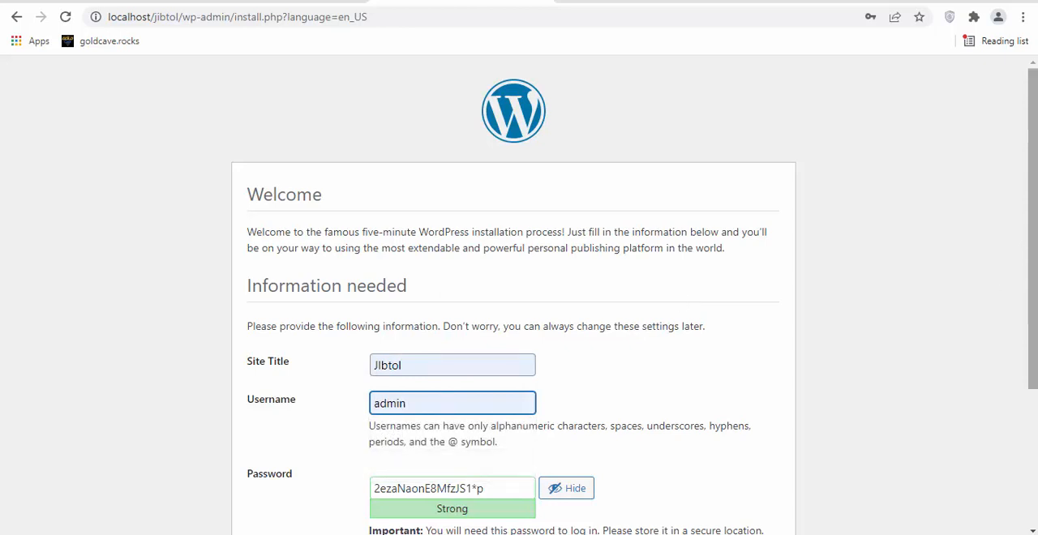
# Replace the generated password with the chosen admin account password and confirm the use of a weak password.
pyautogui.scroll(-2, 558, 382)
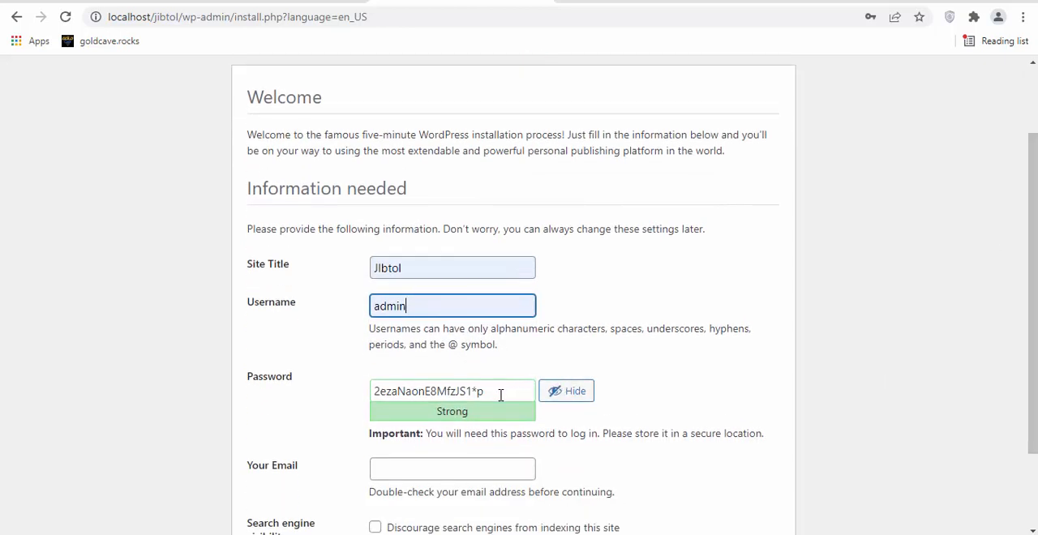
pyautogui.click(500, 395)
pyautogui.press('BackSpace')
pyautogui.press('BackSpace')
pyautogui.press('BackSpace')
pyautogui.press('BackSpace')
pyautogui.press('BackSpace')
pyautogui.press('BackSpace')
pyautogui.press('BackSpace')
pyautogui.press('BackSpace')
pyautogui.press('BackSpace')
pyautogui.press('BackSpace')
pyautogui.press('BackSpace')
pyautogui.press('BackSpace')
pyautogui.press('BackSpace')
pyautogui.press('BackSpace')
pyautogui.press('BackSpace')
pyautogui.press('BackSpace')
pyautogui.press('BackSpace')
pyautogui.press('BackSpace')
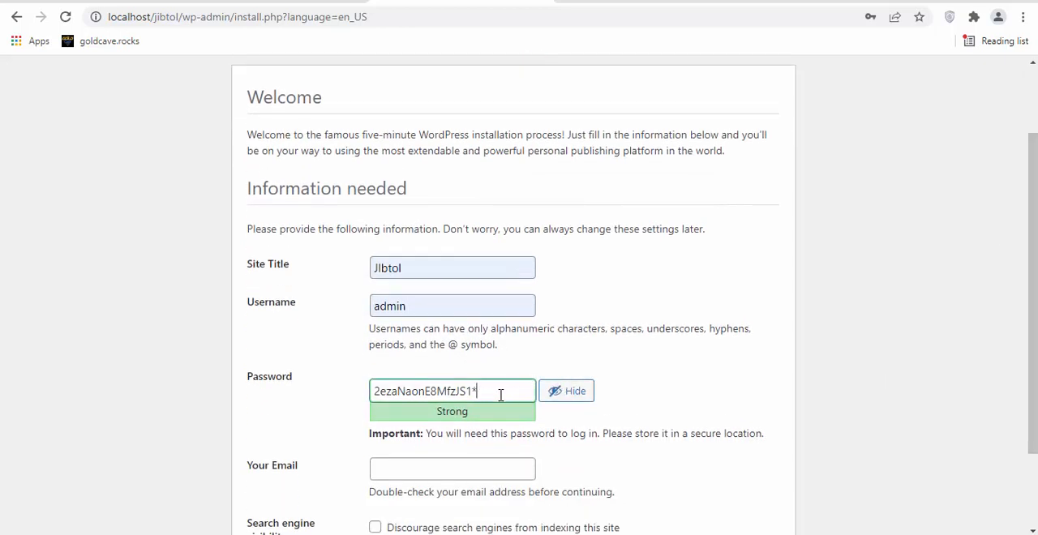
pyautogui.write('p')
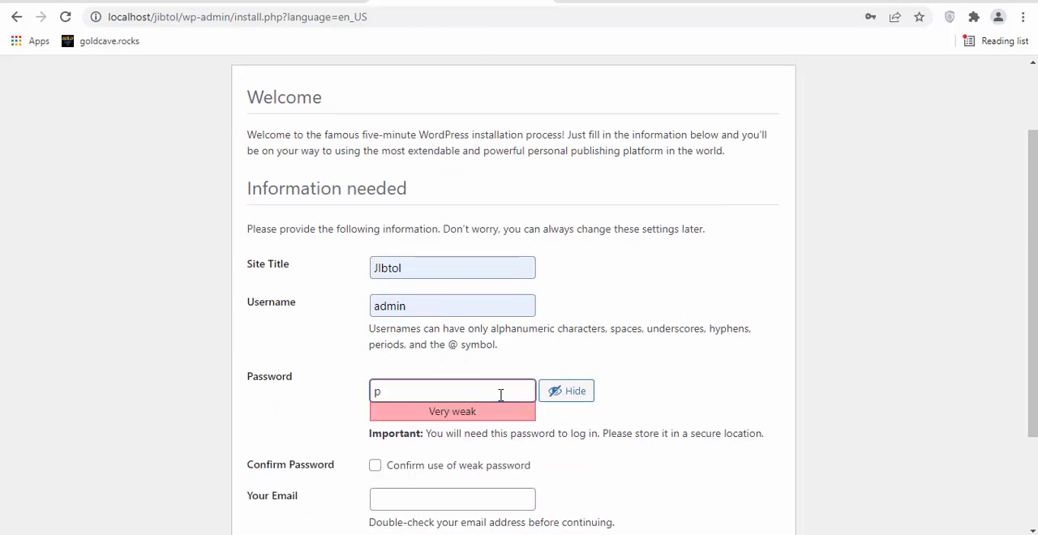
pyautogui.write('ass')
pyautogui.click(375, 467)
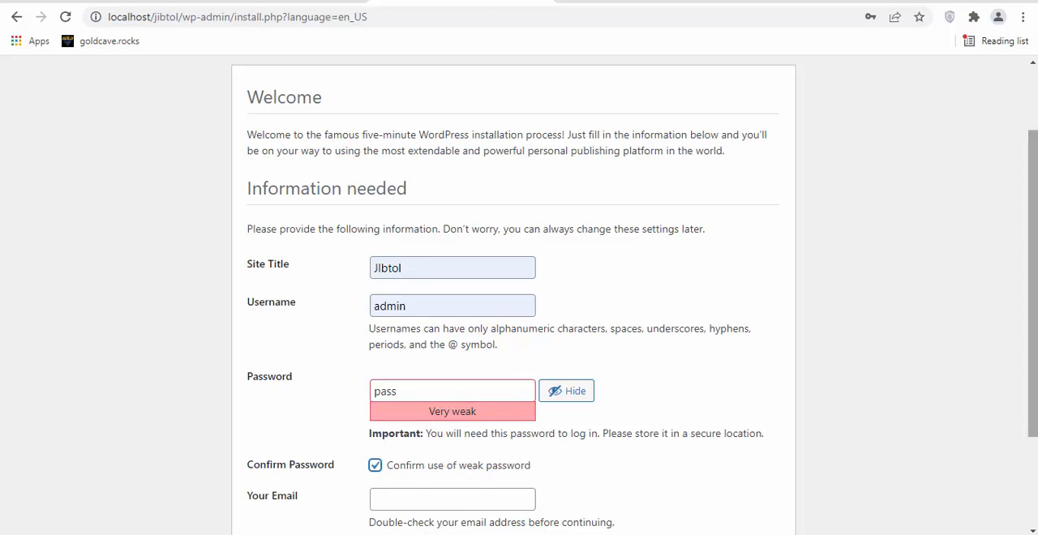
# Try to install WordPress with the email field left blank.
pyautogui.scroll(-2, 912, 459)
pyautogui.scroll(-1, 634, 292)
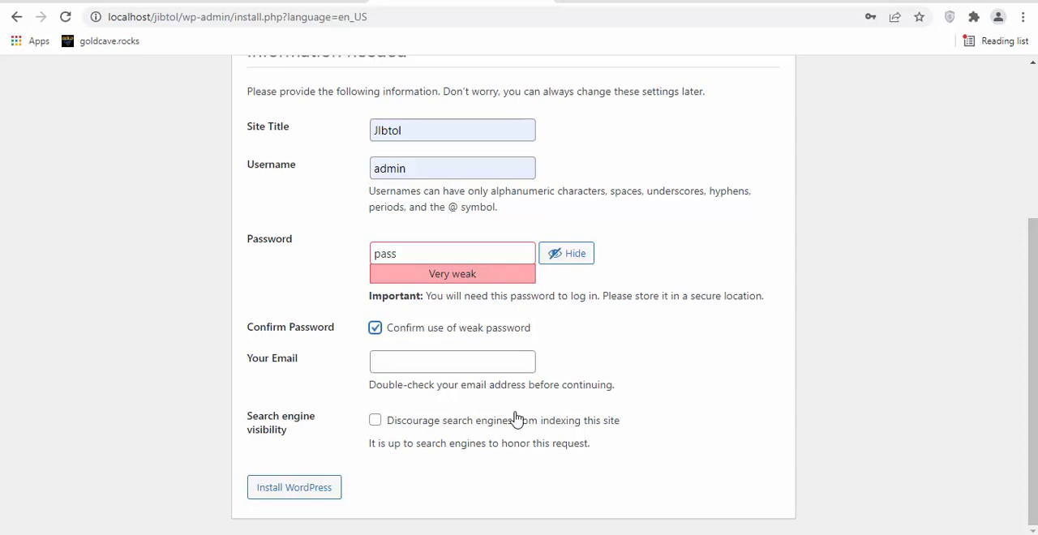
pyautogui.click(273, 498)
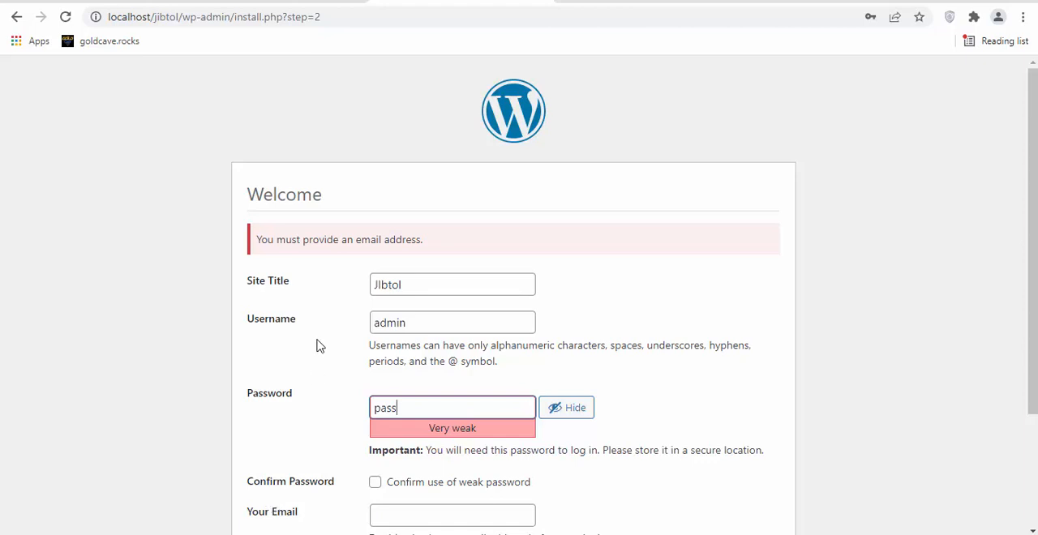
# Fill in the site administrator's email, confirm the use of the weak password again, and run the WordPress installation.
pyautogui.scroll(-2, 442, 406)
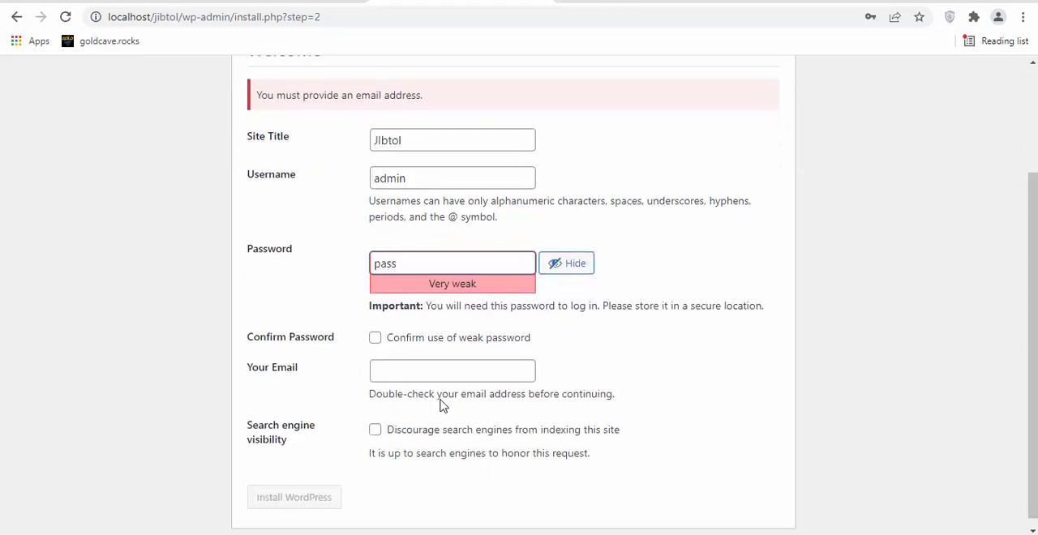
pyautogui.click(424, 365)
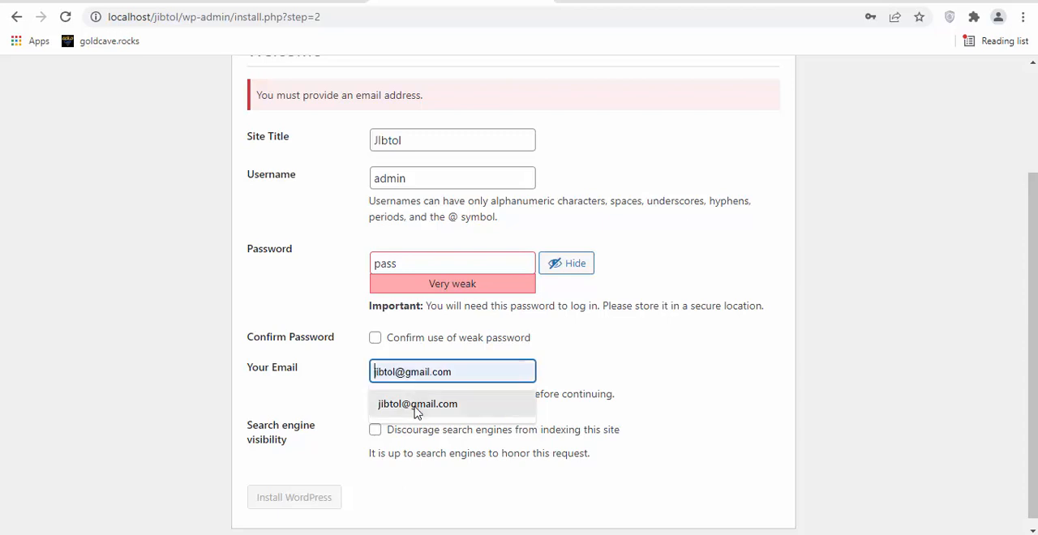
pyautogui.click(417, 408)
pyautogui.scroll(-1, 357, 450)
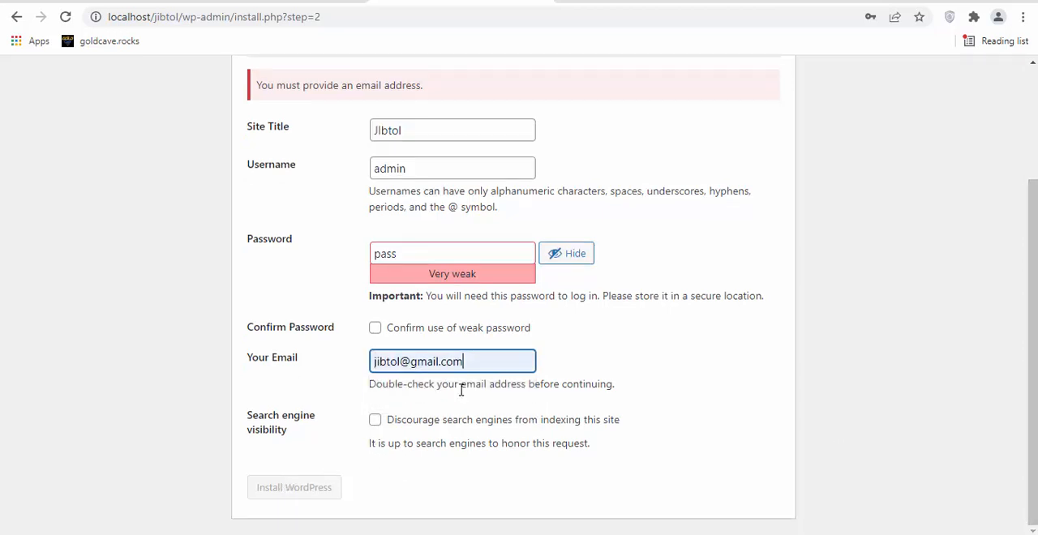
pyautogui.click(556, 379)
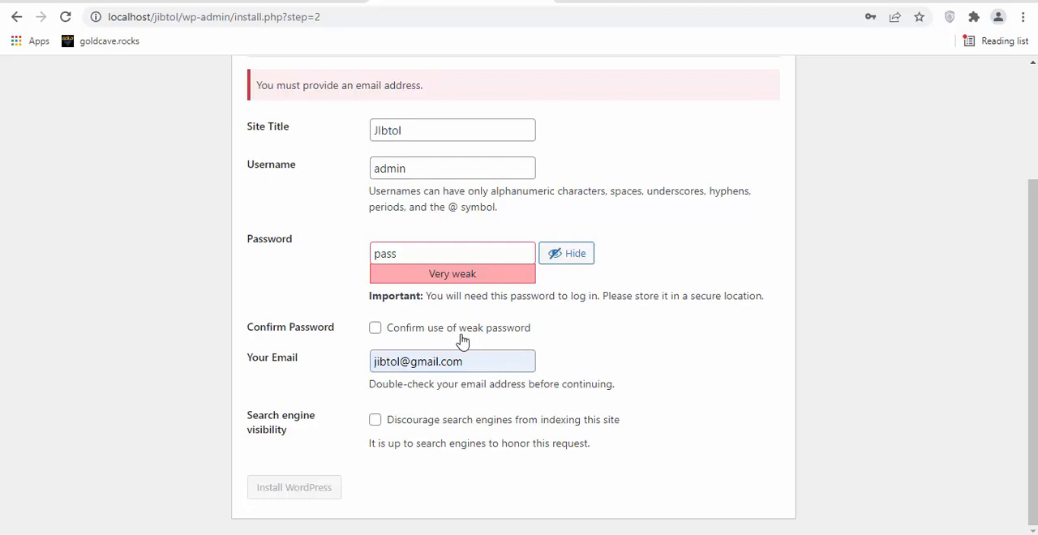
pyautogui.click(374, 328)
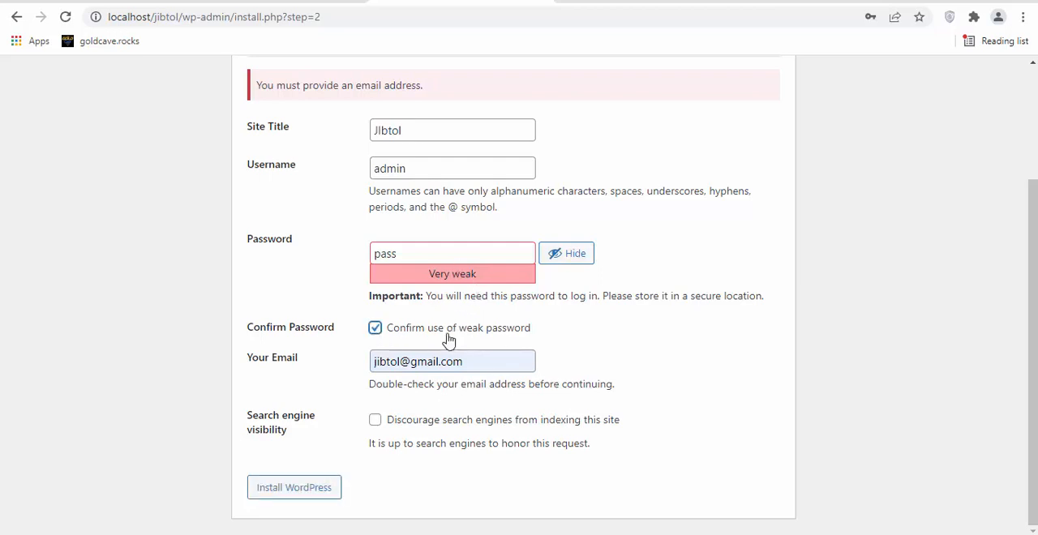
pyautogui.click(321, 495)
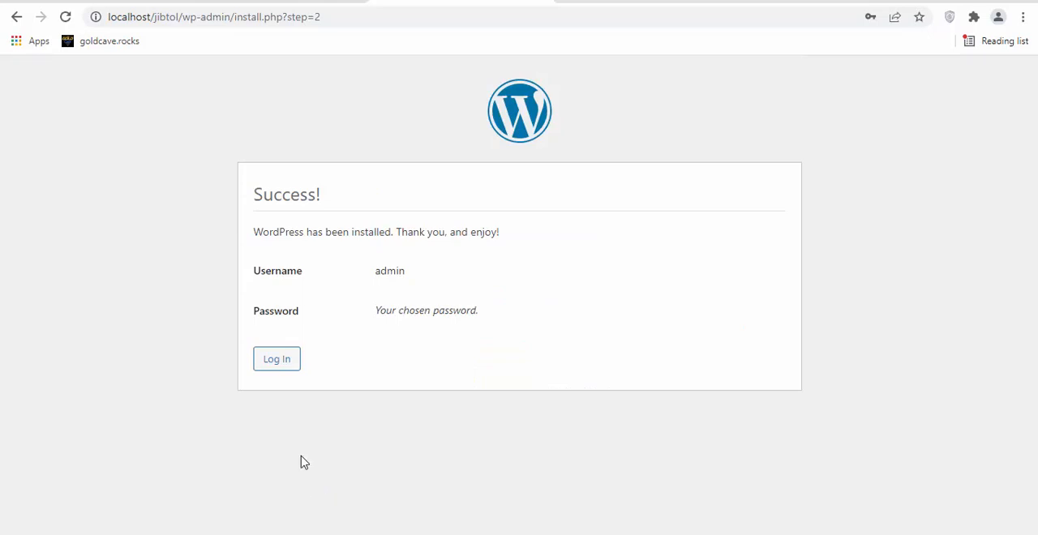
# Log in to the new site as admin with the account password, showing the password before submitting.
pyautogui.click(276, 360)
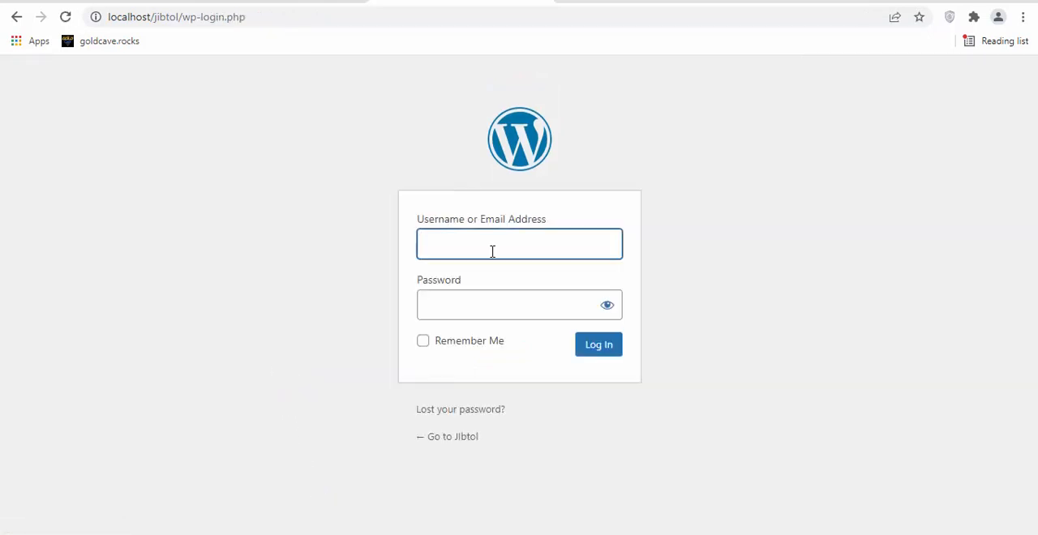
pyautogui.write('ad')
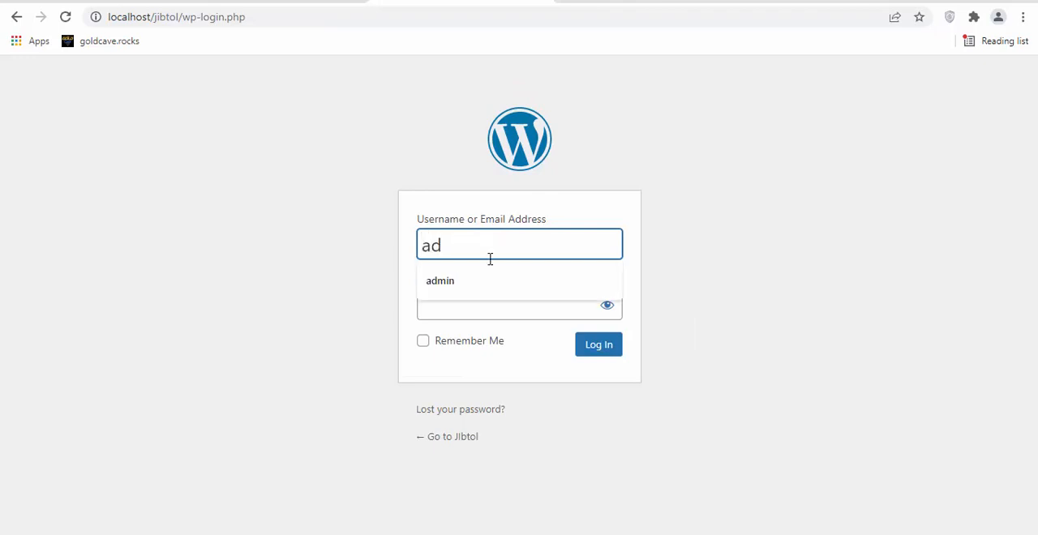
pyautogui.click(485, 280)
pyautogui.click(479, 306)
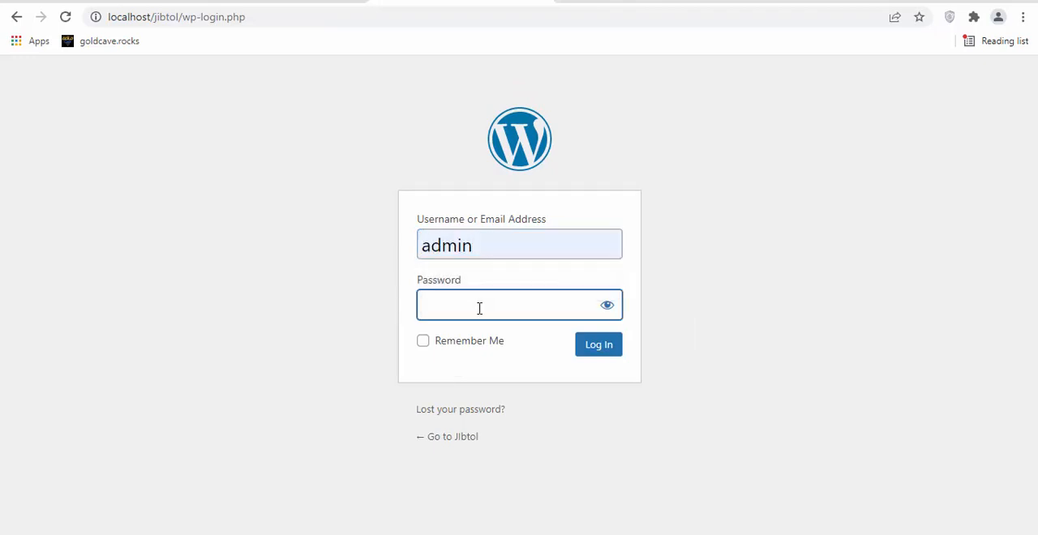
pyautogui.write('ad••')
pyautogui.click(597, 313)
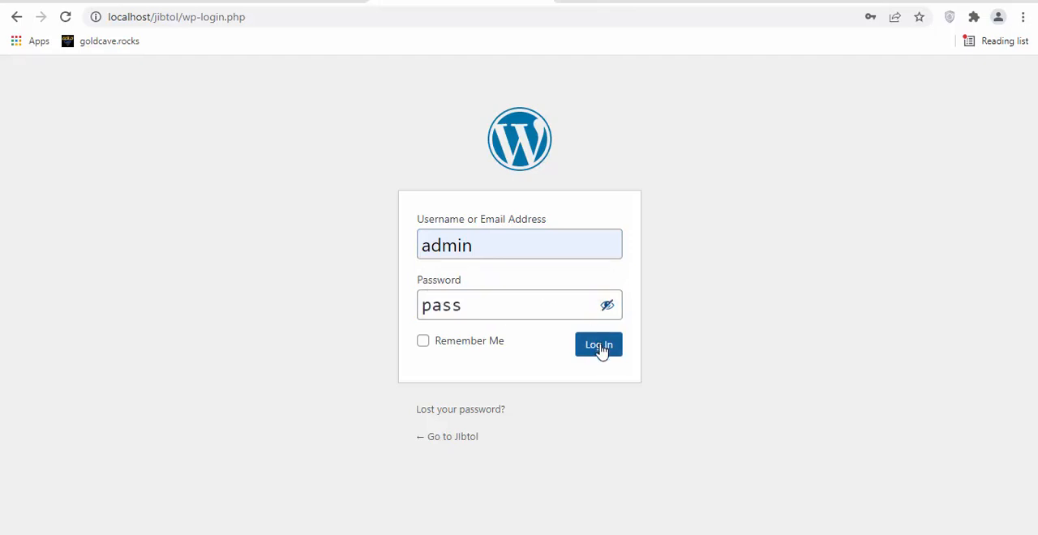
pyautogui.click(600, 349)
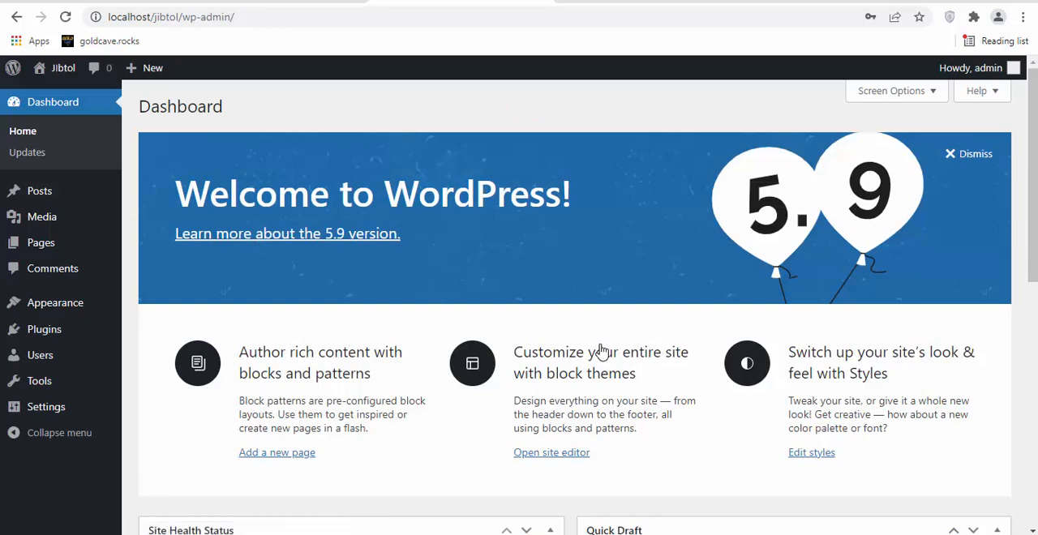
# Dismiss the WordPress welcome banner and look over the dashboard widgets.
pyautogui.click(977, 155)
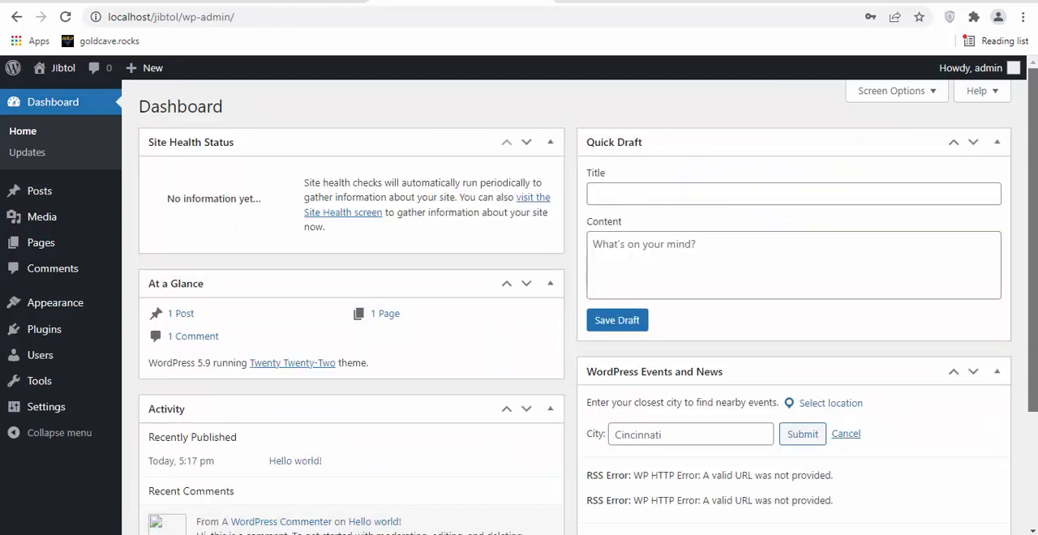
pyautogui.scroll(-2, 977, 155)
pyautogui.scroll(2, 588, 305)
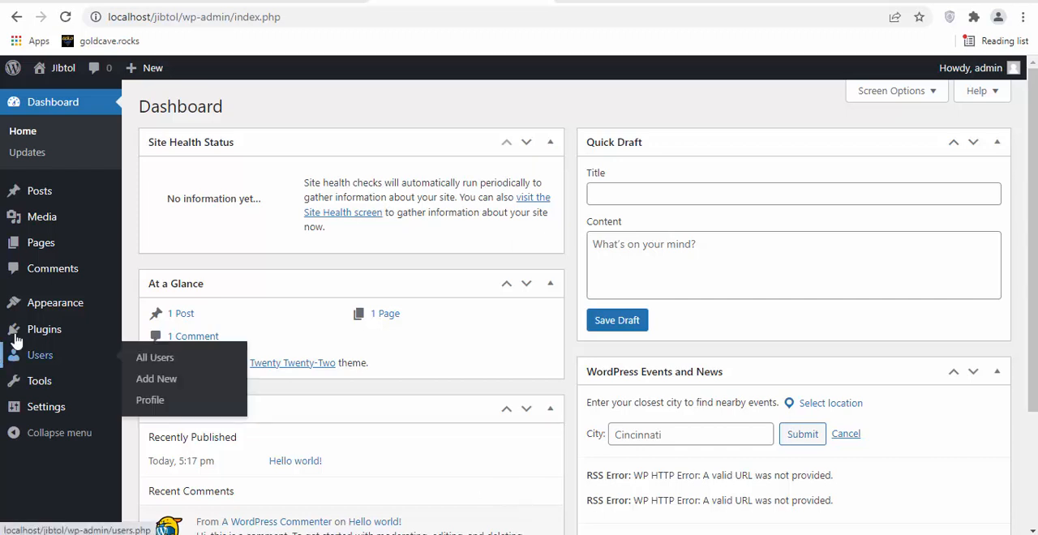
# Go from the installed themes to the page for adding themes and browse the popular ones.
pyautogui.moveTo(33, 303)
pyautogui.click(162, 305)
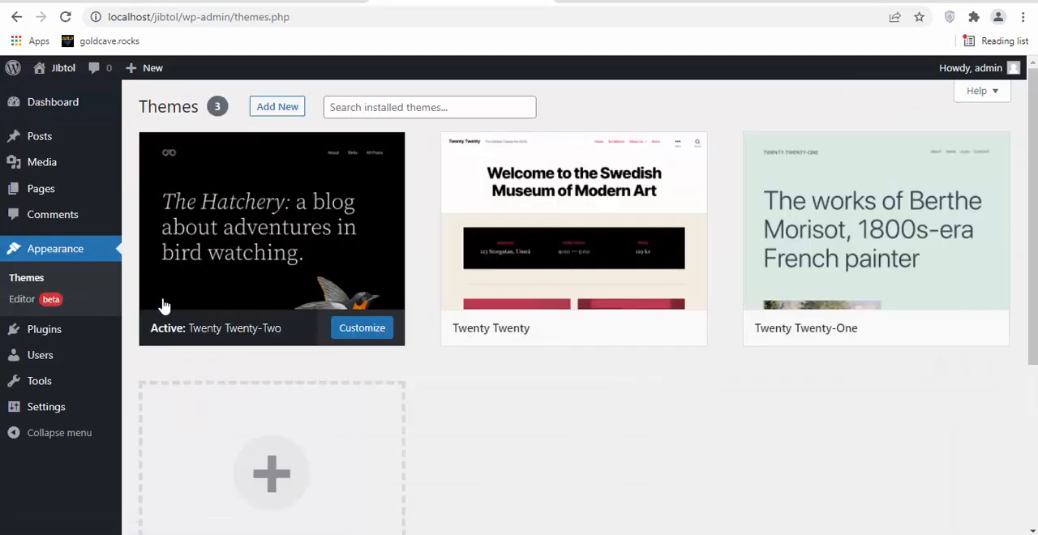
pyautogui.moveTo(517, 207)
pyautogui.click(271, 113)
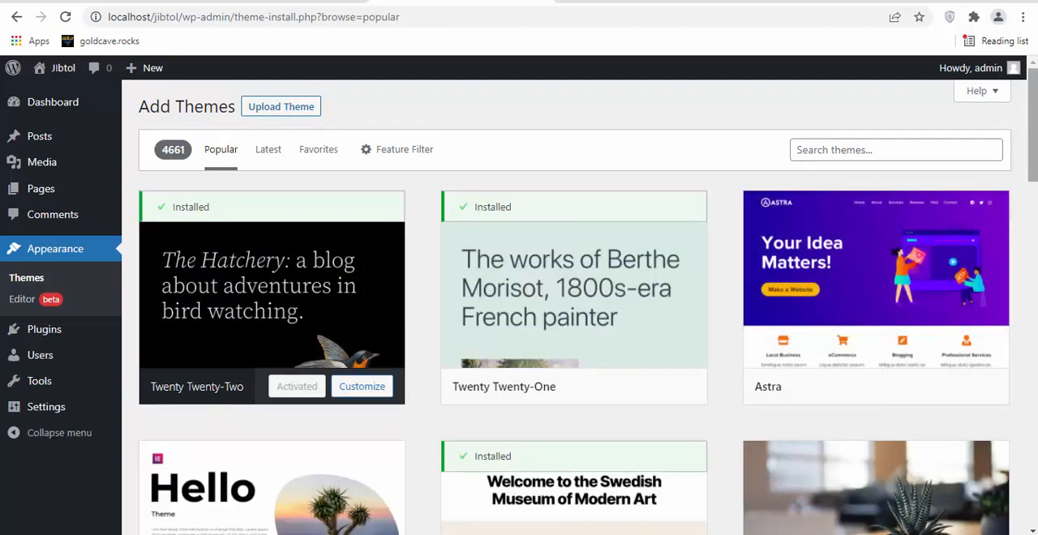
pyautogui.scroll(-5, 568, 308)
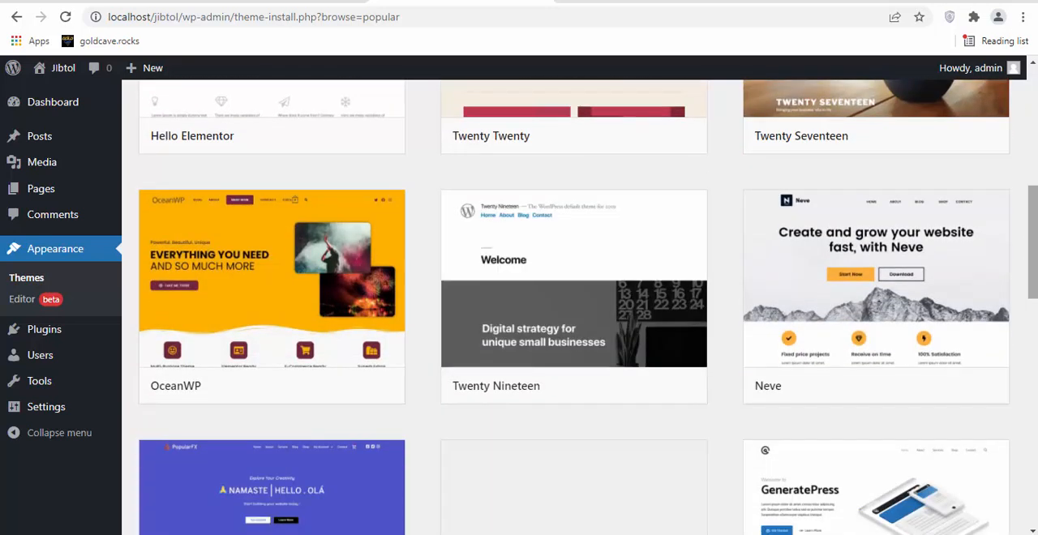
pyautogui.scroll(-4, 568, 308)
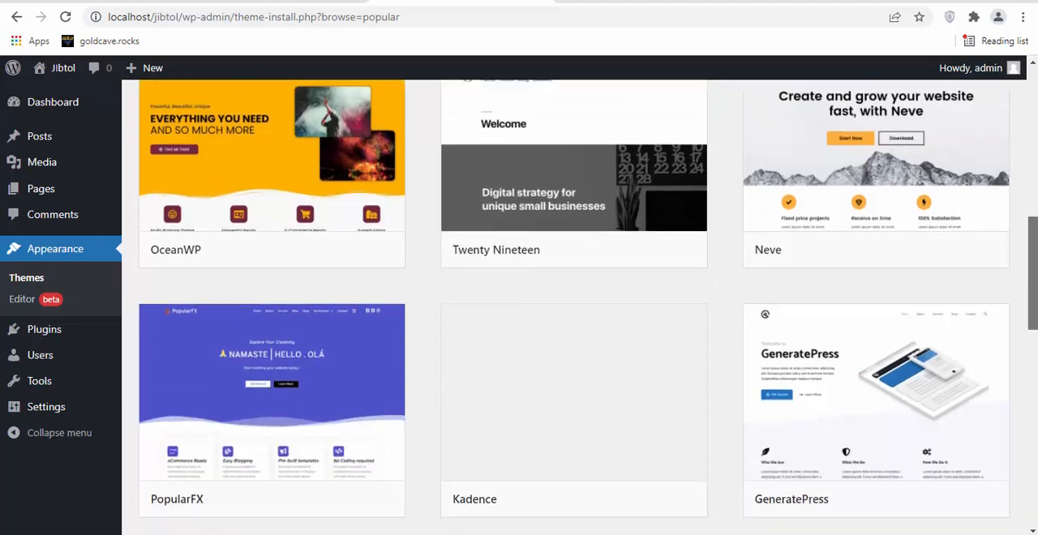
pyautogui.scroll(-3, 885, 248)
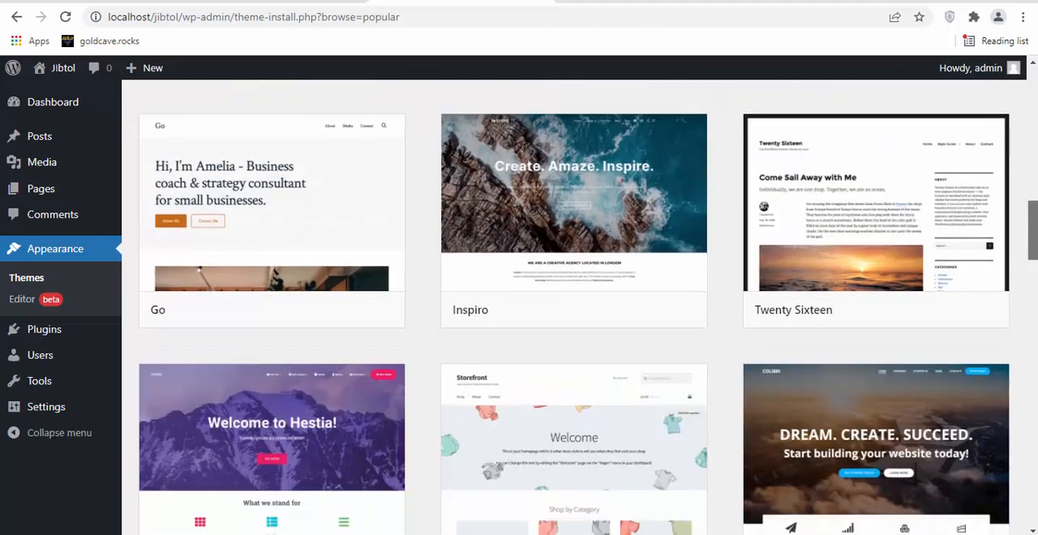
pyautogui.scroll(15, 885, 248)
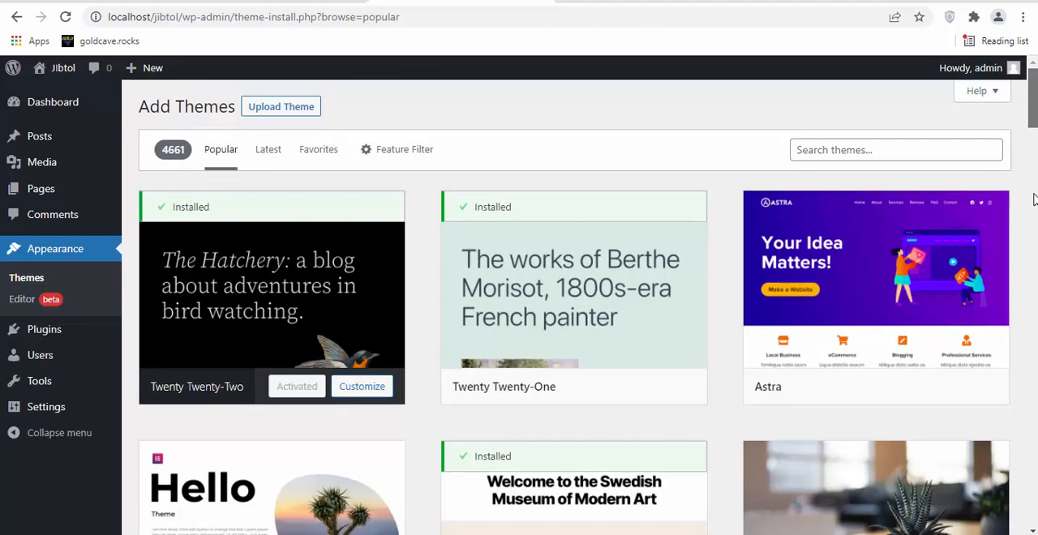
# Search the available themes for "new" and look through the listed themes.
pyautogui.click(850, 147)
pyautogui.write('new')
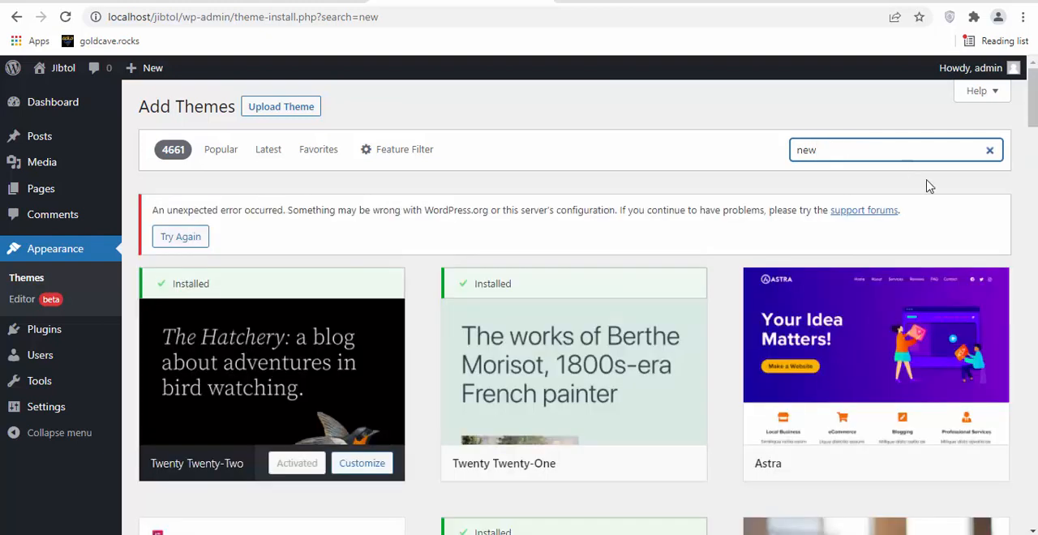
pyautogui.moveTo(1033, 98); pyautogui.dragTo(1032, 316)
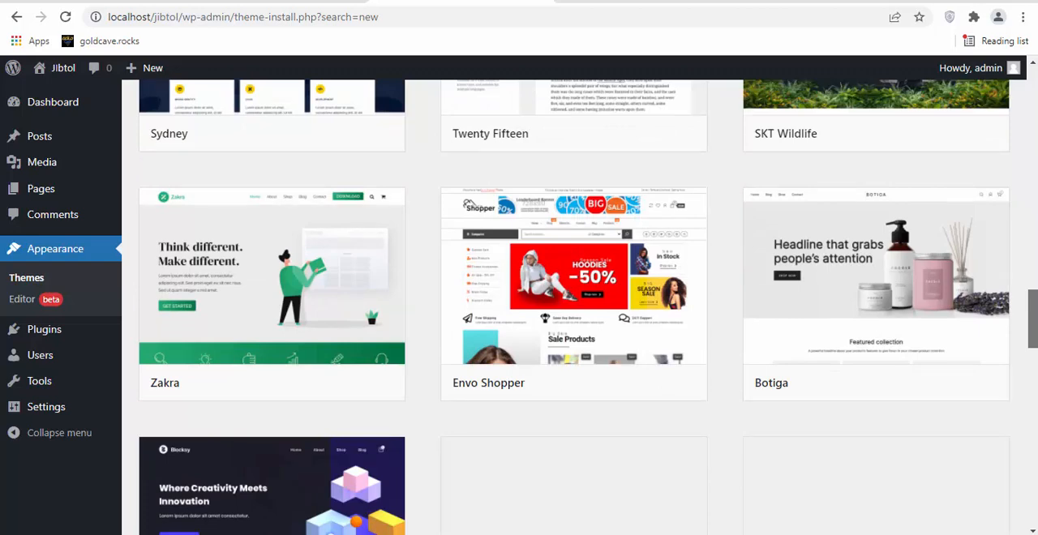
pyautogui.moveTo(1032, 316); pyautogui.dragTo(1032, 365)
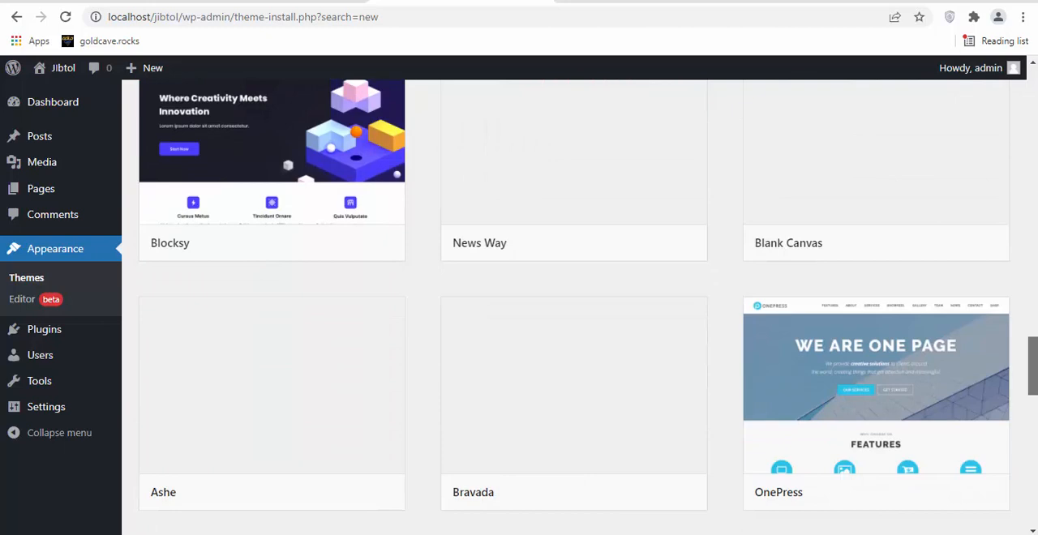
pyautogui.moveTo(1033, 365); pyautogui.dragTo(1031, 340)
pyautogui.click(1037, 415)
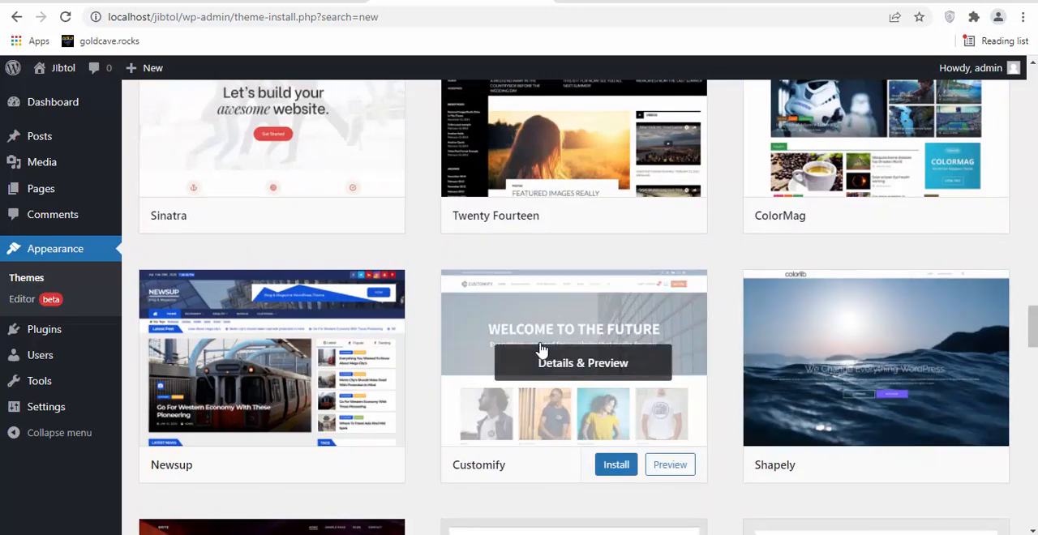
# Install and activate the Newsup theme.
pyautogui.moveTo(272, 407)
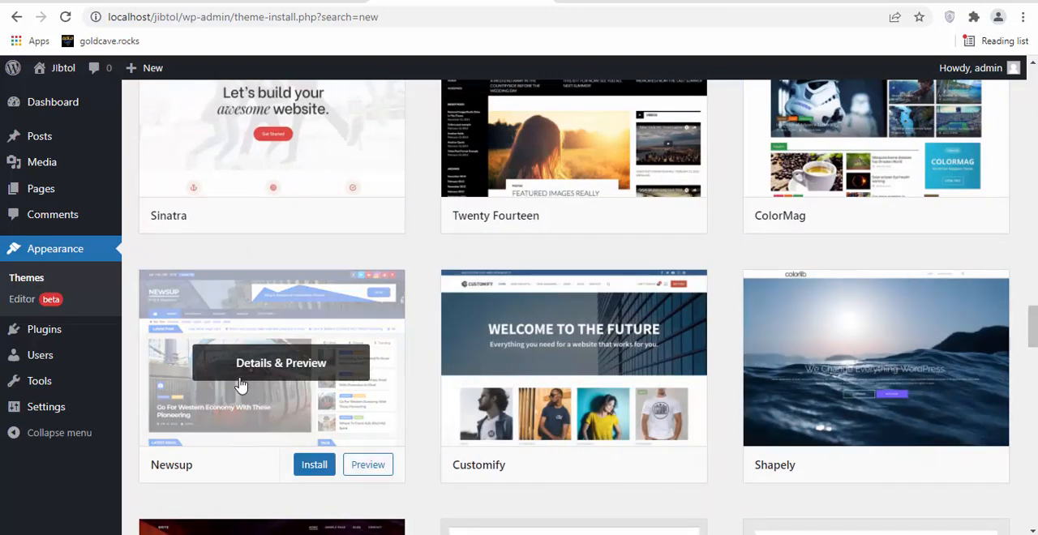
pyautogui.click(316, 468)
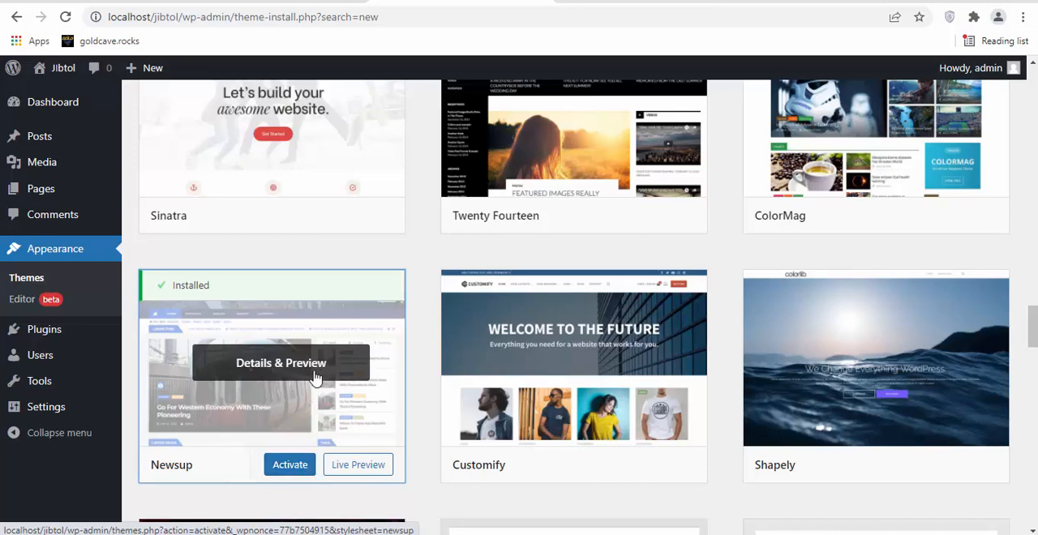
pyautogui.click(290, 468)
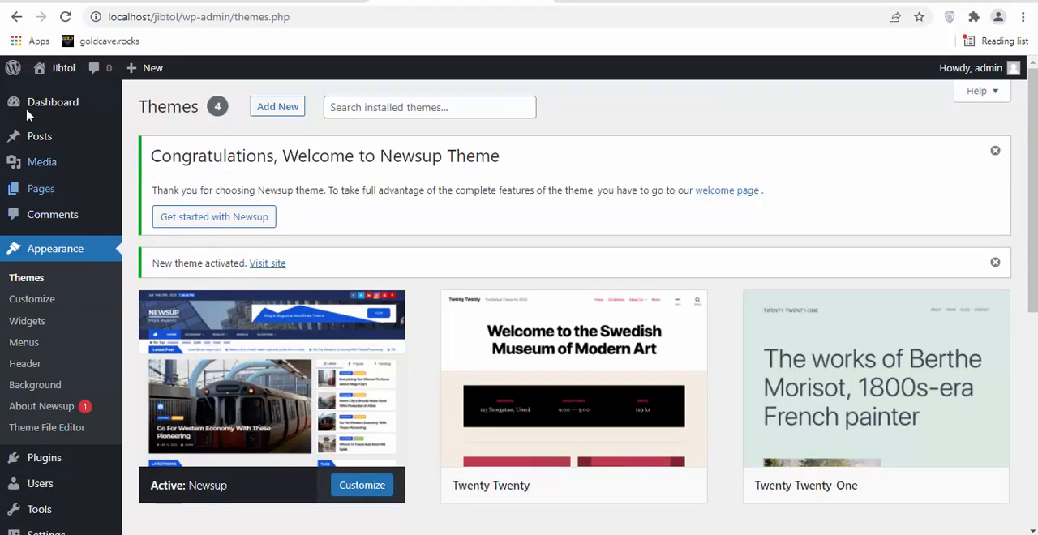
# Open the site in a new browser tab, examine its home page, and return to the themes page.
pyautogui.moveTo(61, 68)
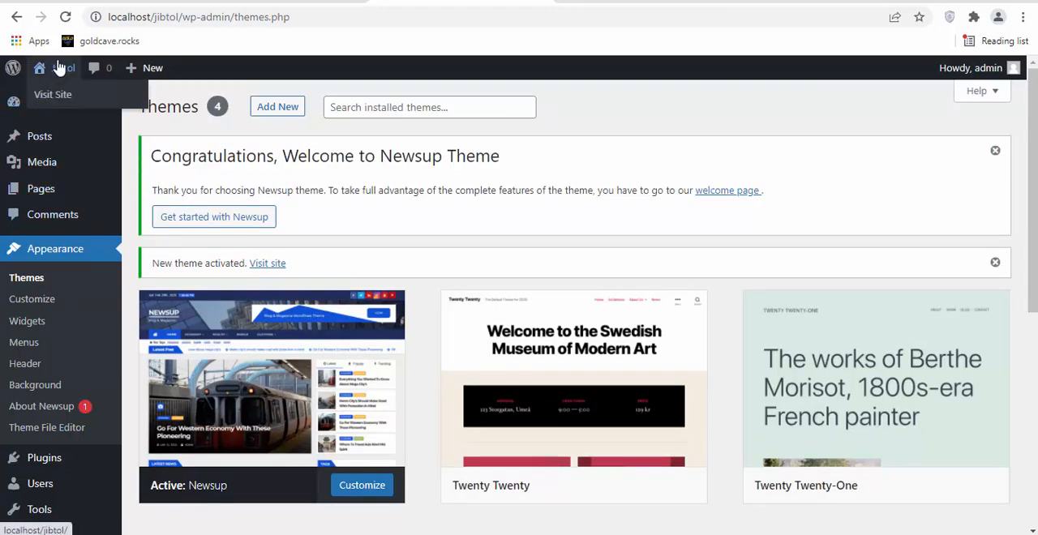
pyautogui.rightClick(55, 99)
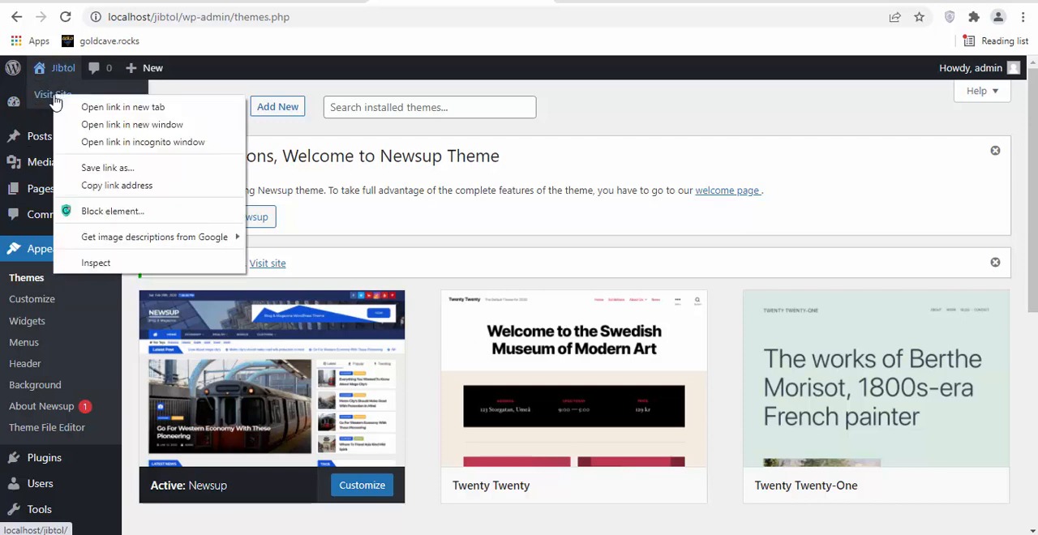
pyautogui.click(92, 104)
pyautogui.moveTo(103, 116)
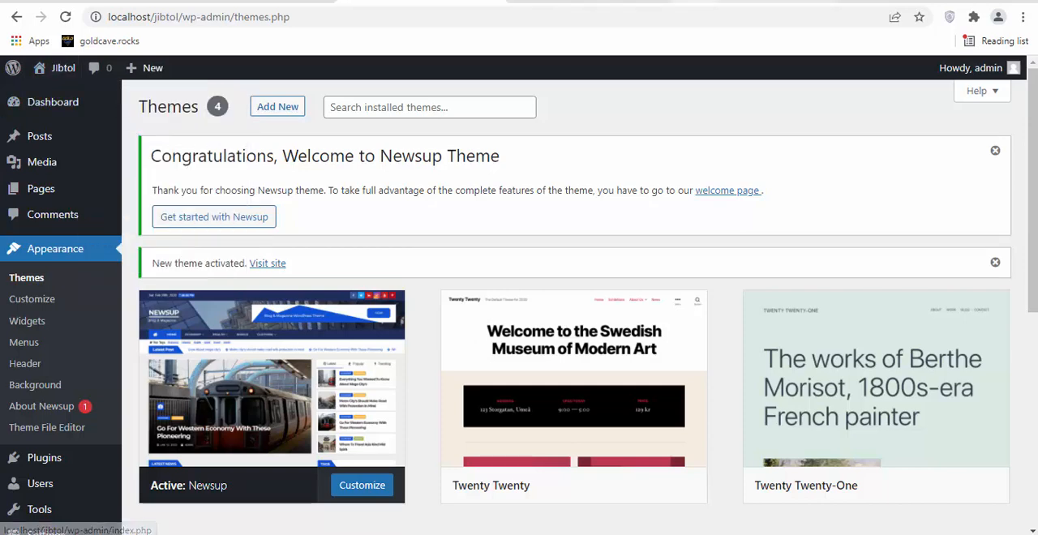
pyautogui.click(568, 0)
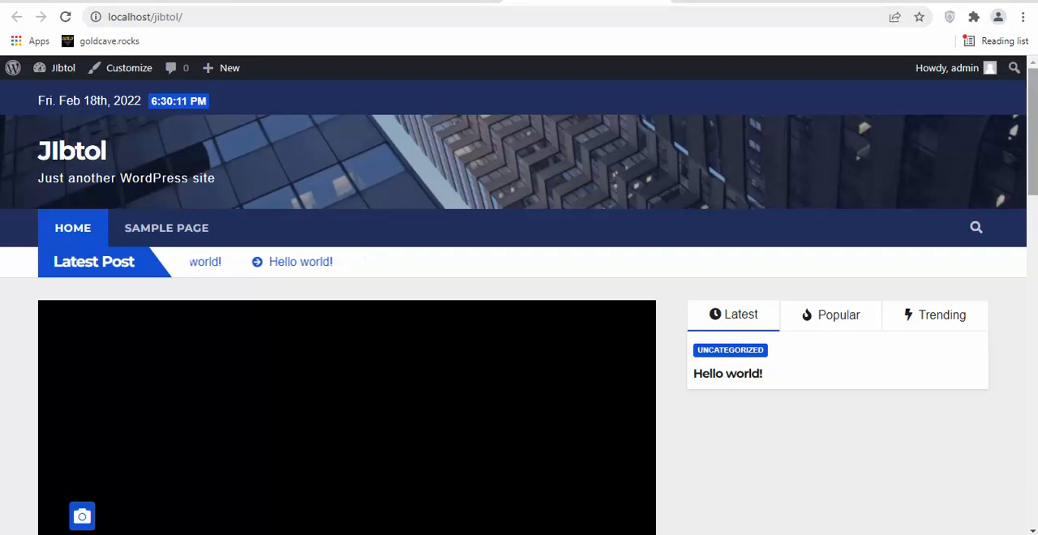
pyautogui.scroll(-8, 999, 180)
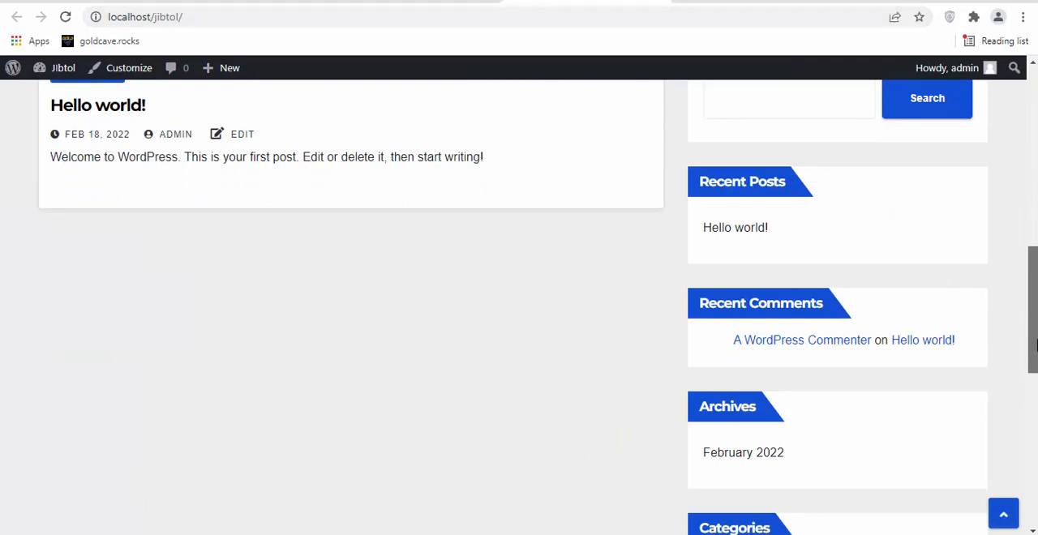
pyautogui.moveTo(1033, 345); pyautogui.dragTo(1036, 107)
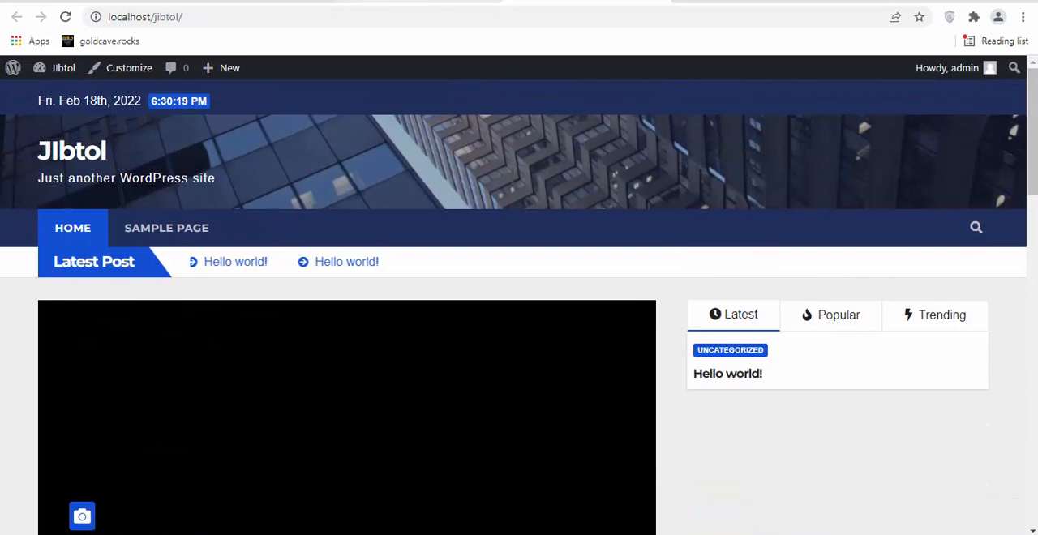
pyautogui.click(438, 1)
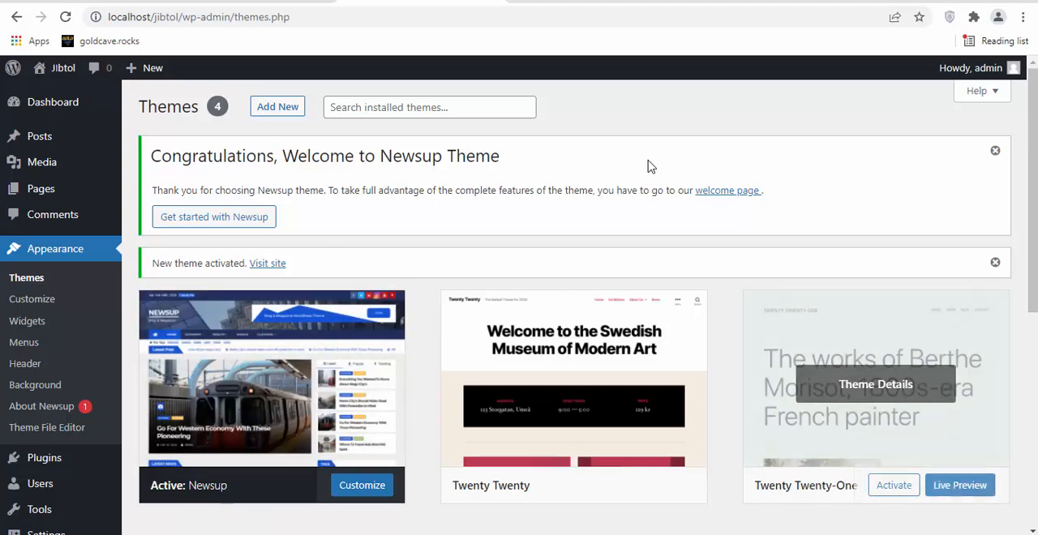
# Check the site's home page once more, return to the themes page, and open the general settings.
pyautogui.click(572, 4)
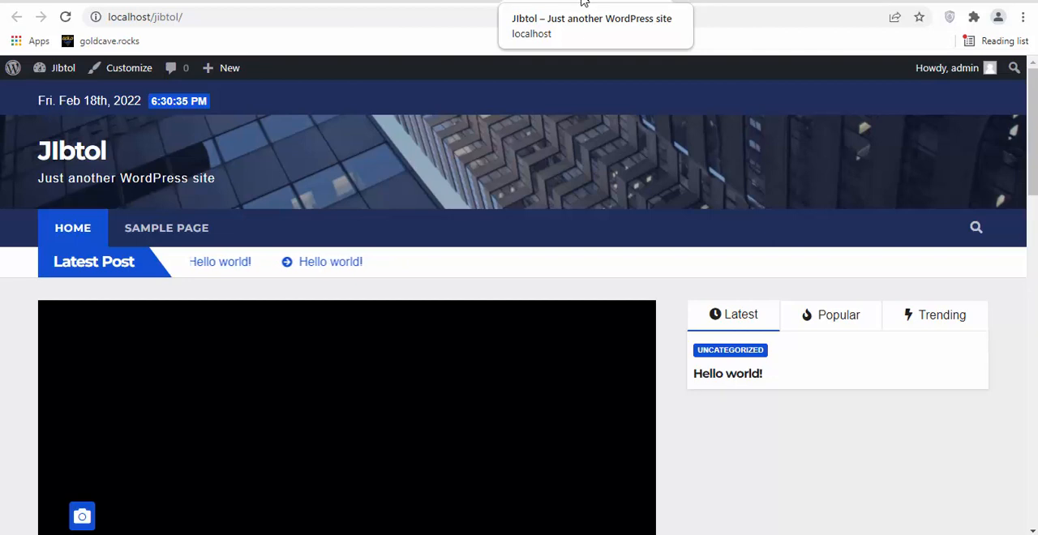
pyautogui.click(381, 2)
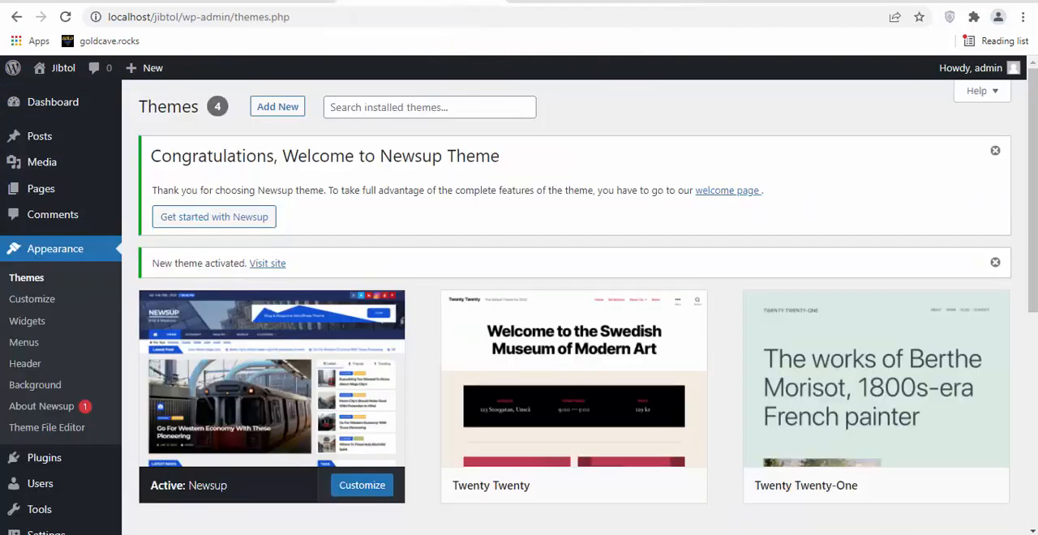
pyautogui.scroll(-4, 585, 408)
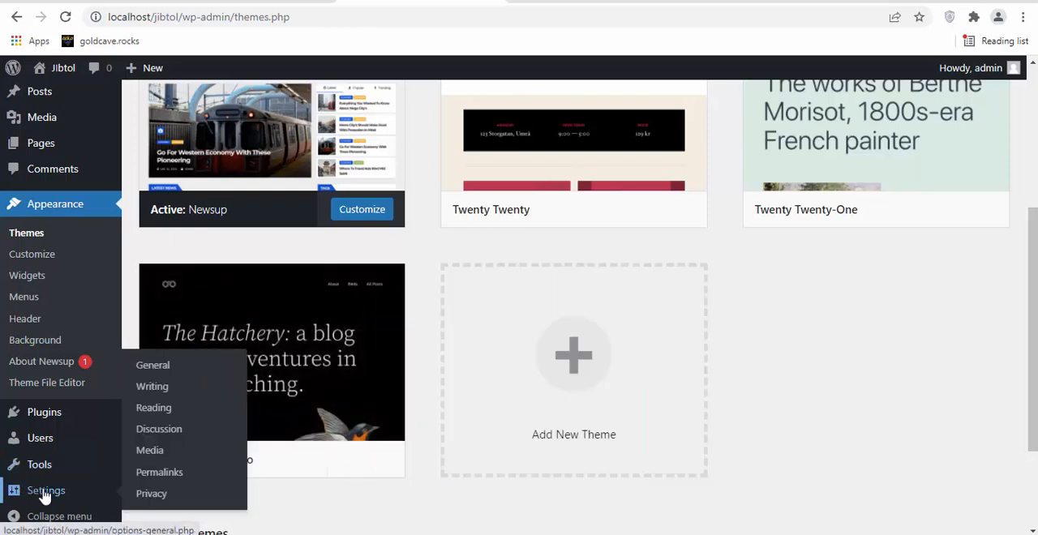
pyautogui.click(45, 496)
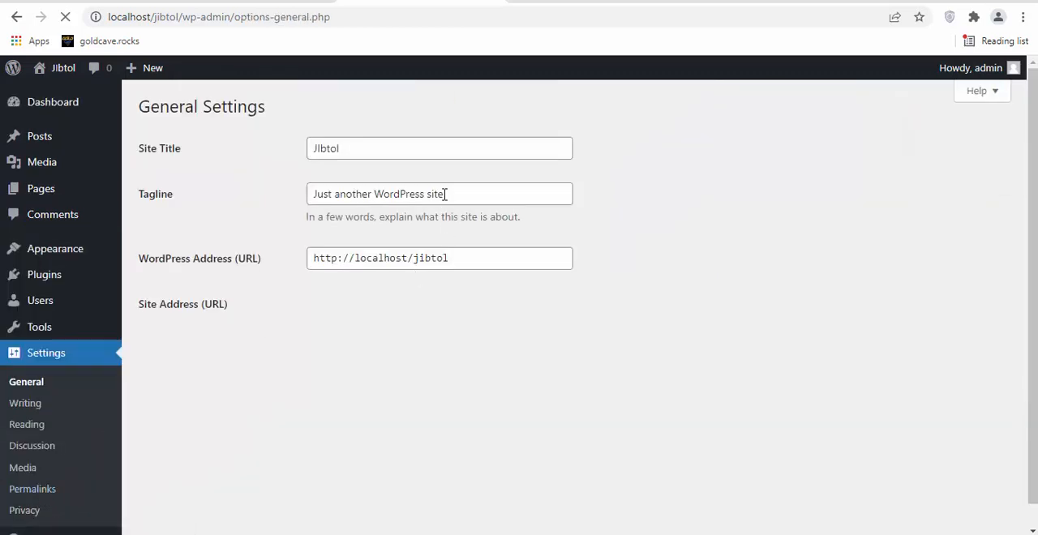
# Replace the site's tagline with "No 1 news portal in Nigeria" and save the general settings.
pyautogui.moveTo(457, 195); pyautogui.dragTo(255, 209)
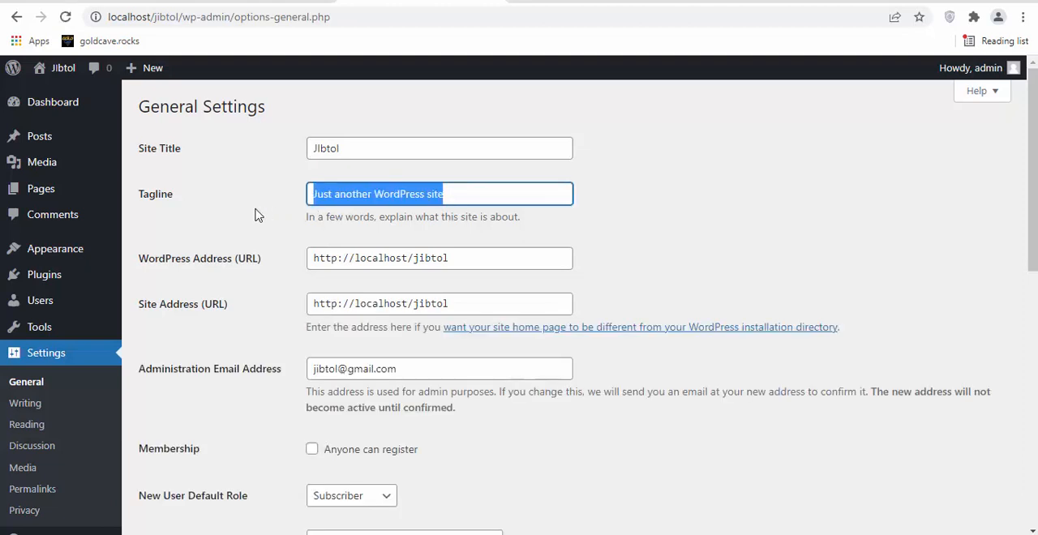
pyautogui.press('BackSpace')
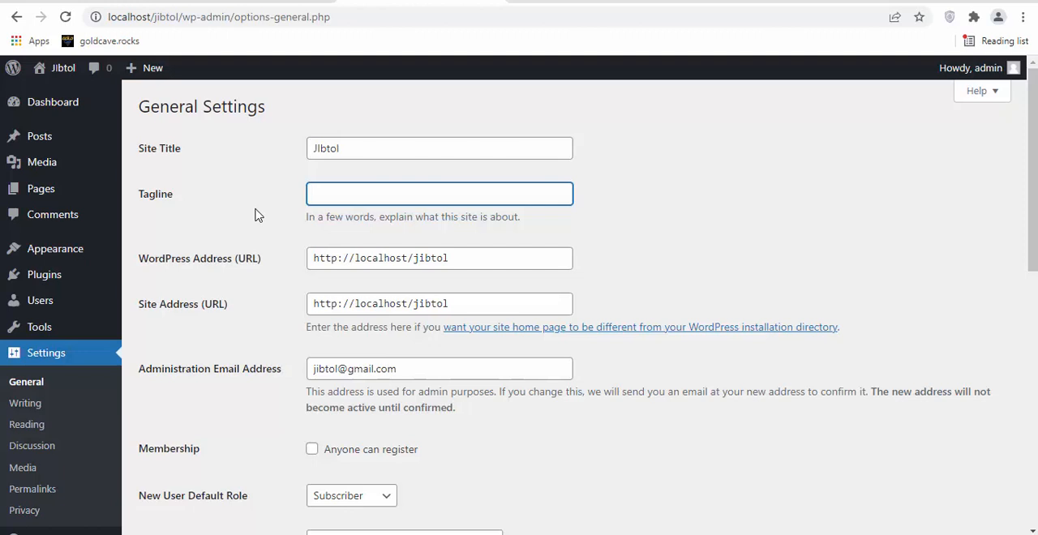
pyautogui.write('No 1 news portal in Nigeria')
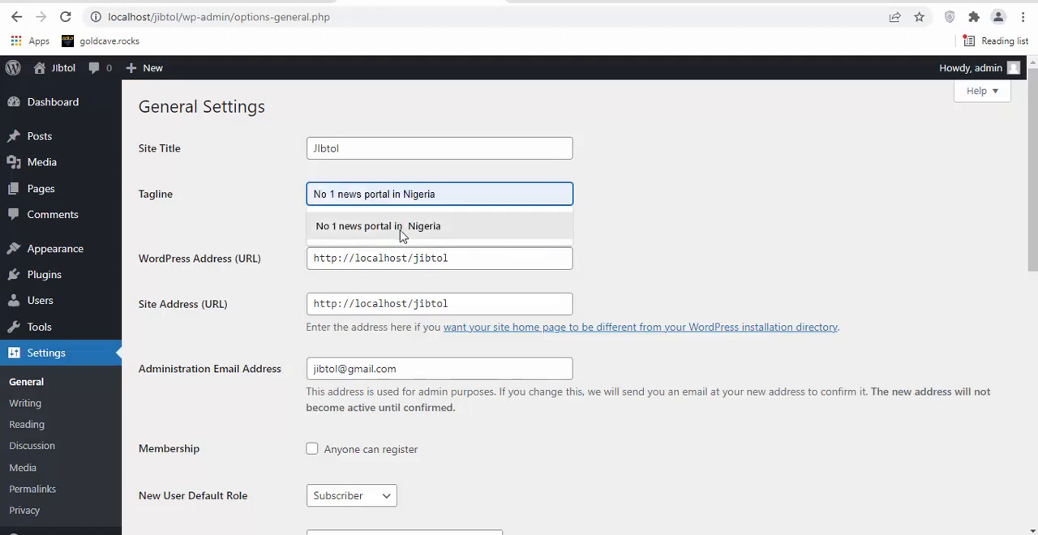
pyautogui.click(400, 230)
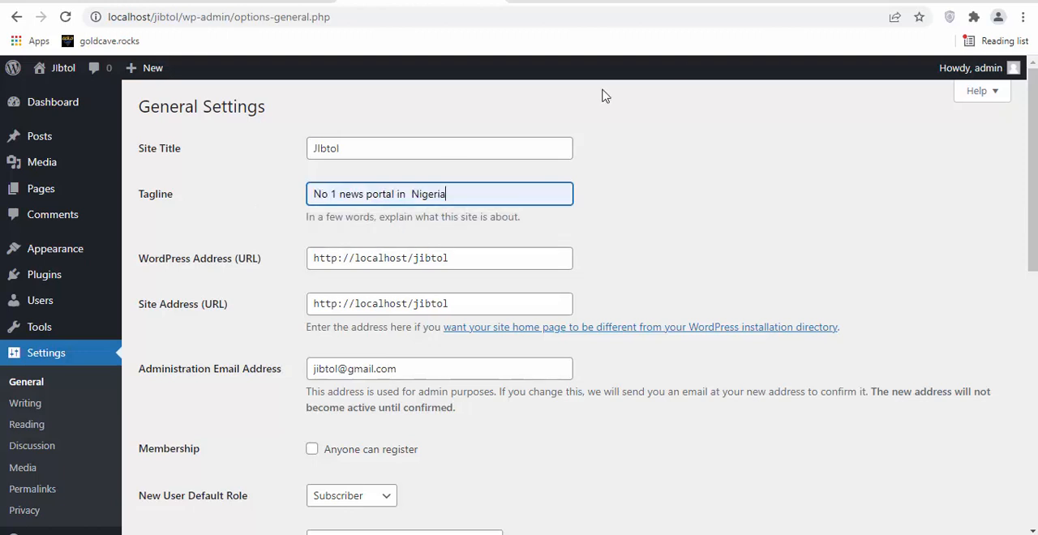
pyautogui.scroll(-3, 1033, 243)
pyautogui.scroll(-3, 469, 357)
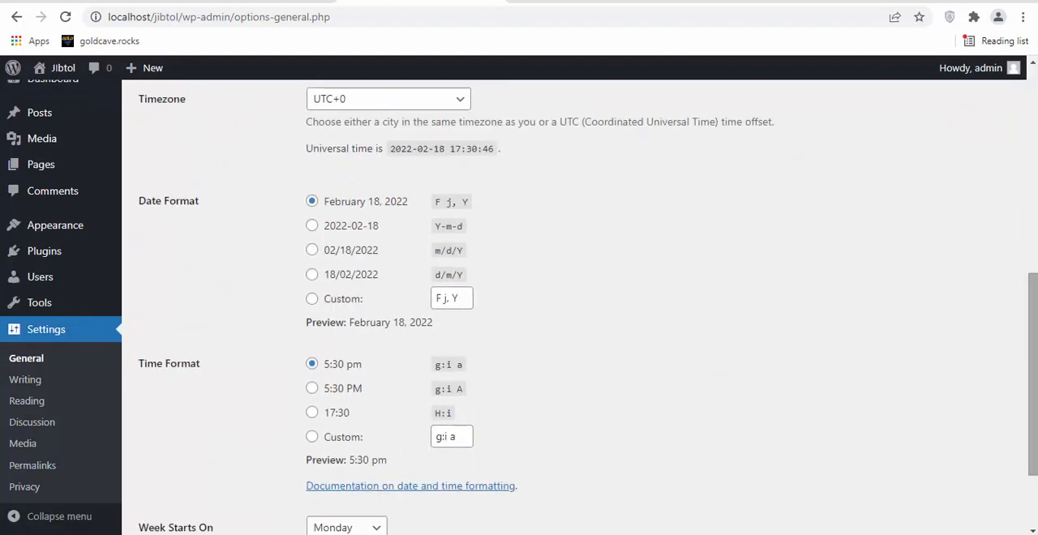
pyautogui.scroll(-2, 469, 357)
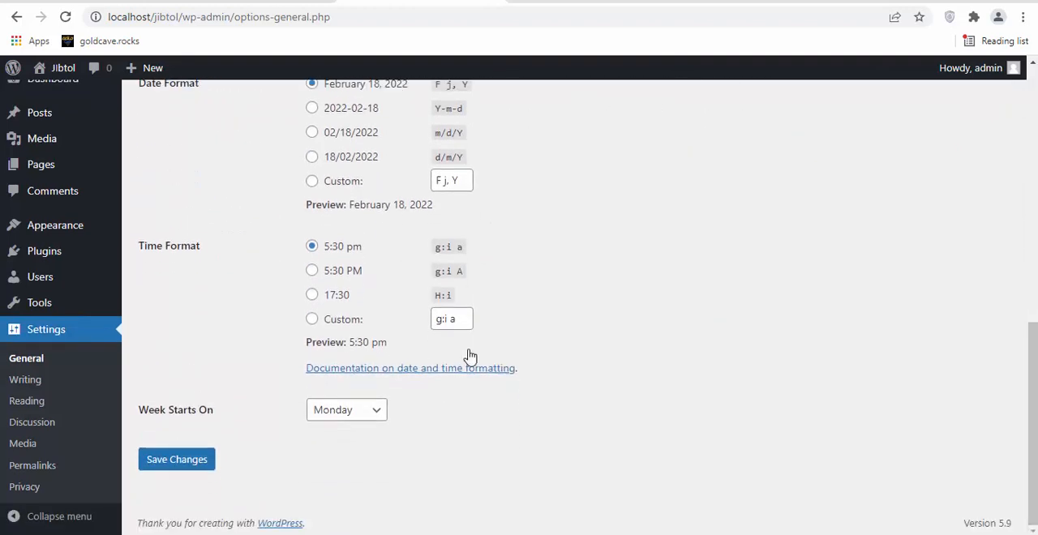
pyautogui.click(198, 457)
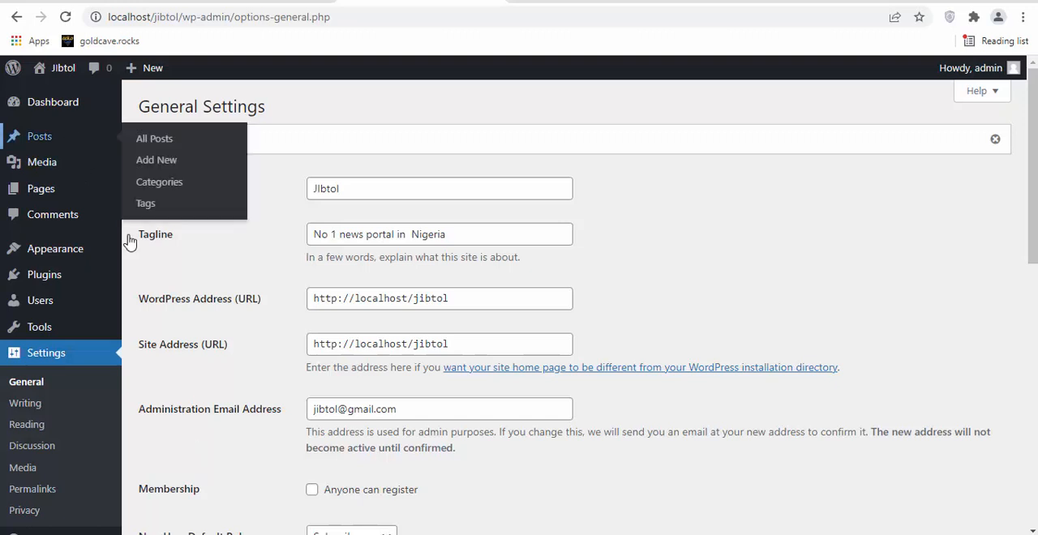
# Return to the home screen of the admin dashboard.
pyautogui.click(56, 114)
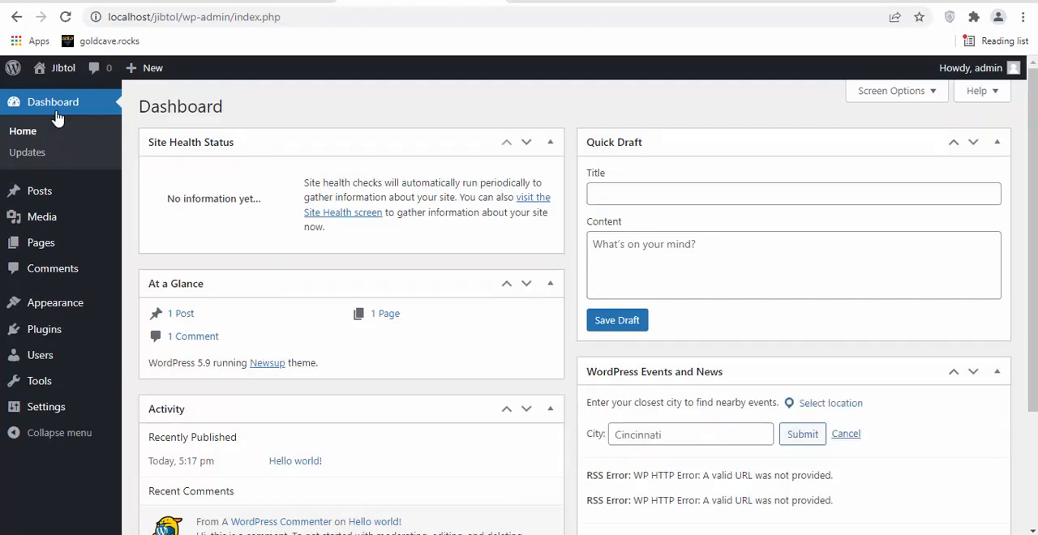
pyautogui.moveTo(57, 318)
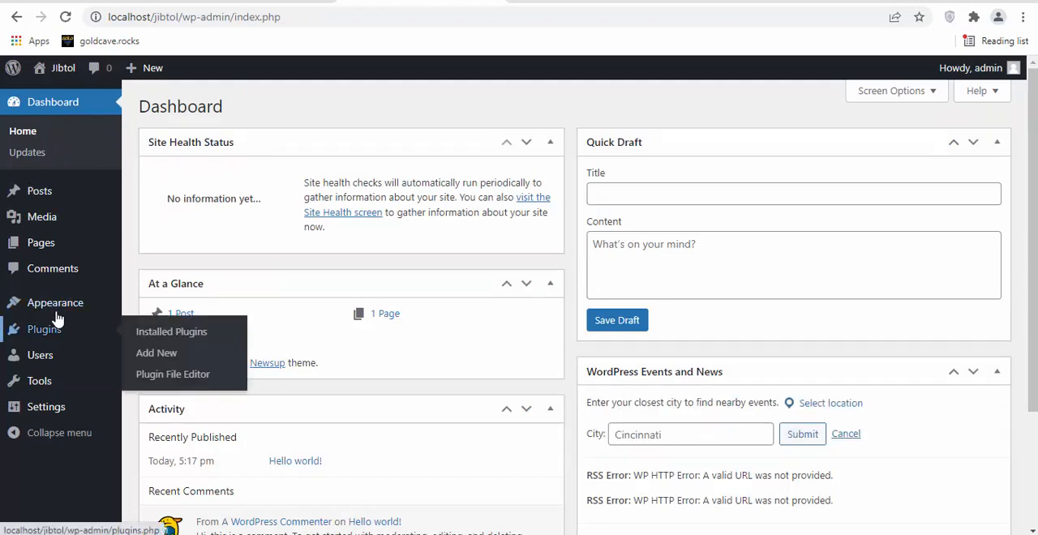